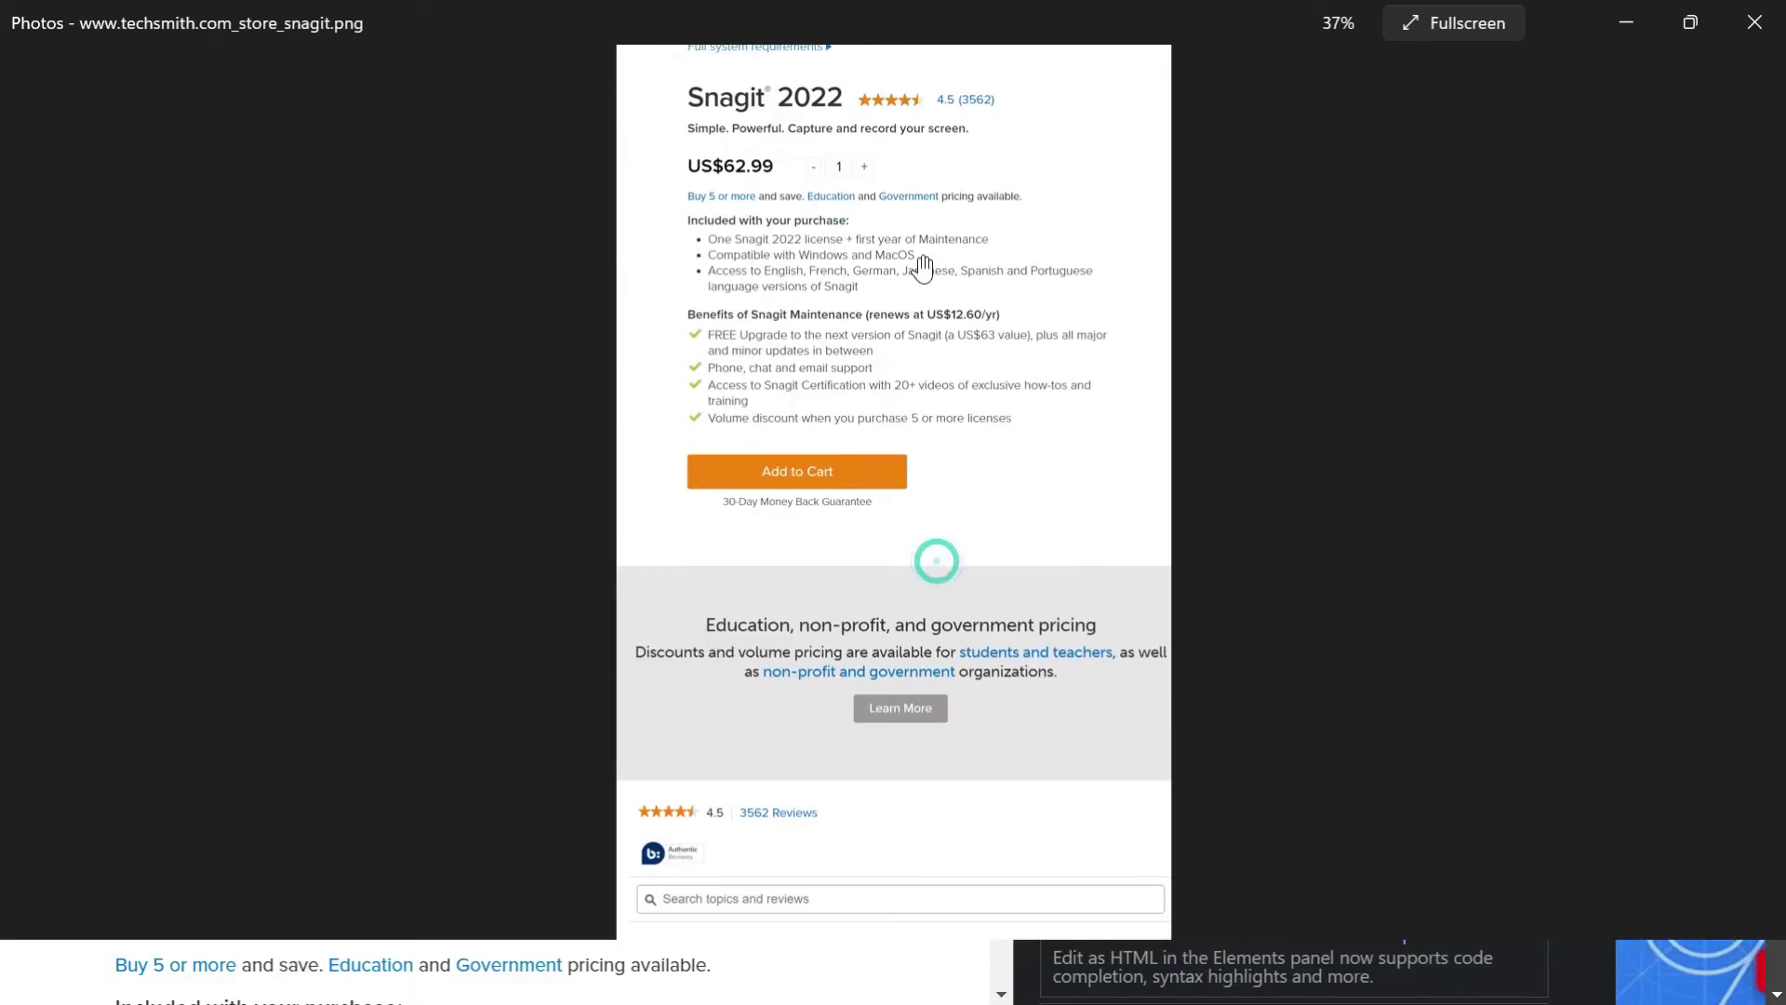
Step: Scroll down and back up through the Snagit store screenshot in Photos, then close the viewer
{"action": "scroll", "coordinate": [921, 268], "scroll_direction": "down", "scroll_amount": 10}
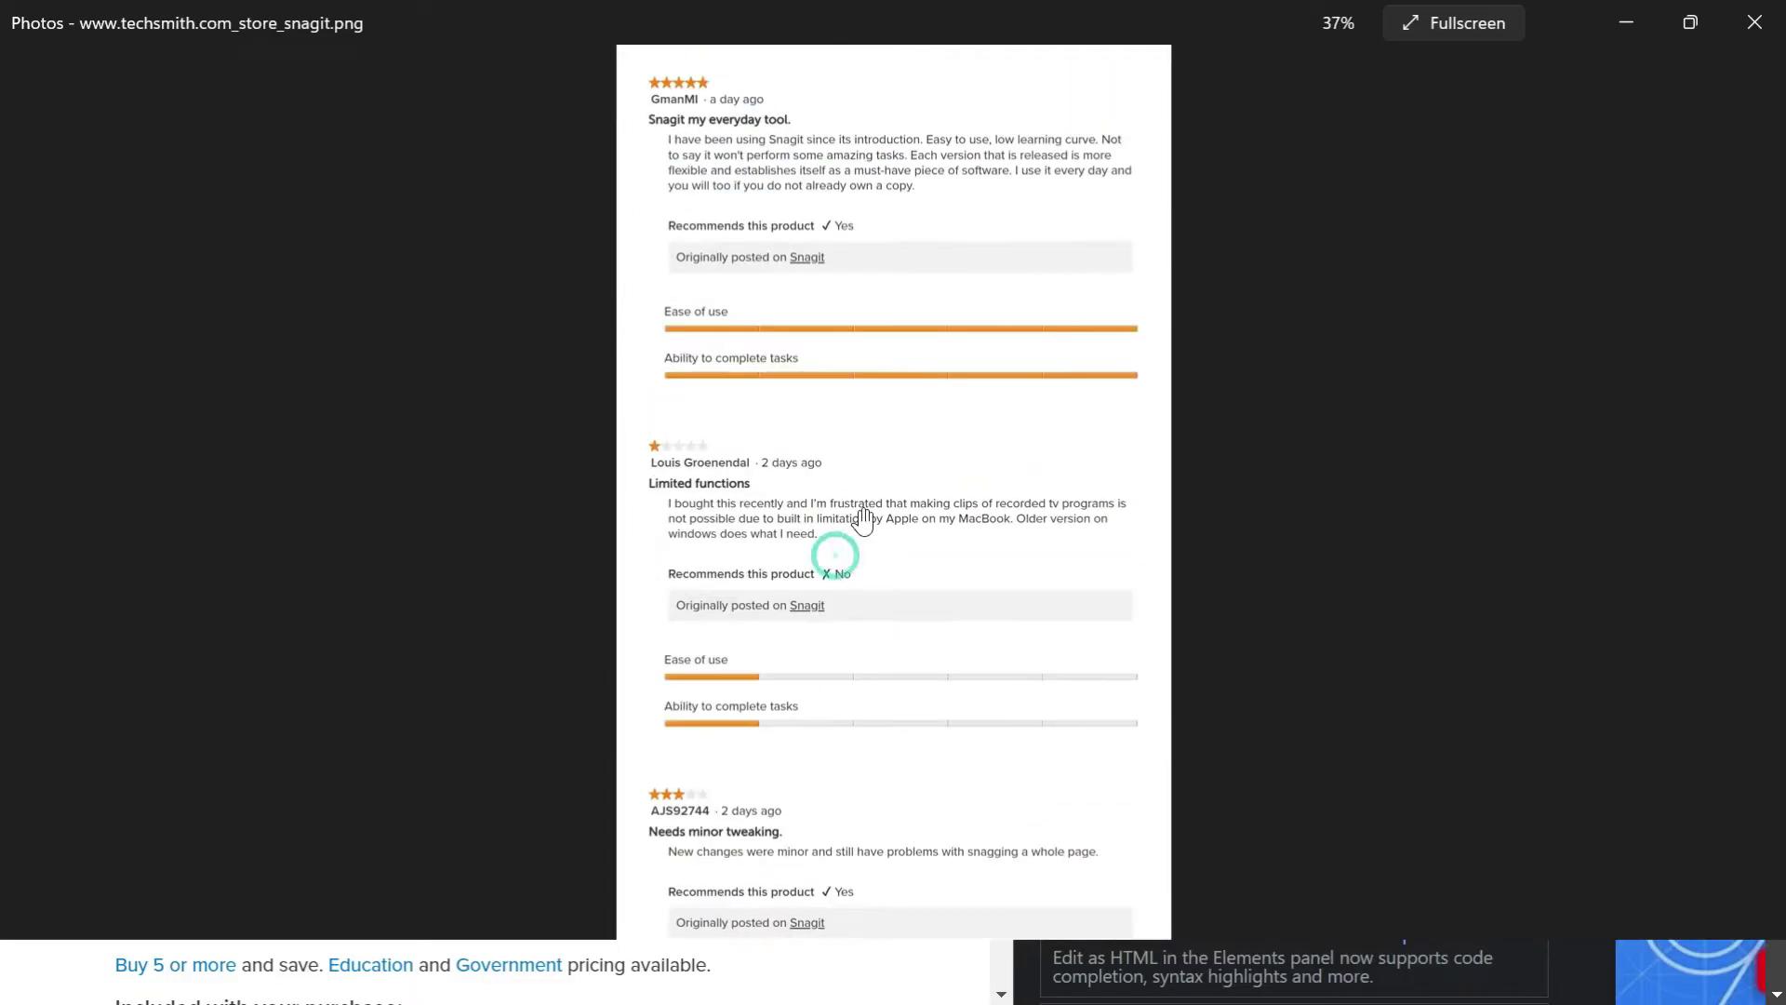
{"action": "scroll", "coordinate": [863, 521], "scroll_direction": "down", "scroll_amount": 5}
{"action": "scroll", "coordinate": [846, 558], "scroll_direction": "up", "scroll_amount": 15}
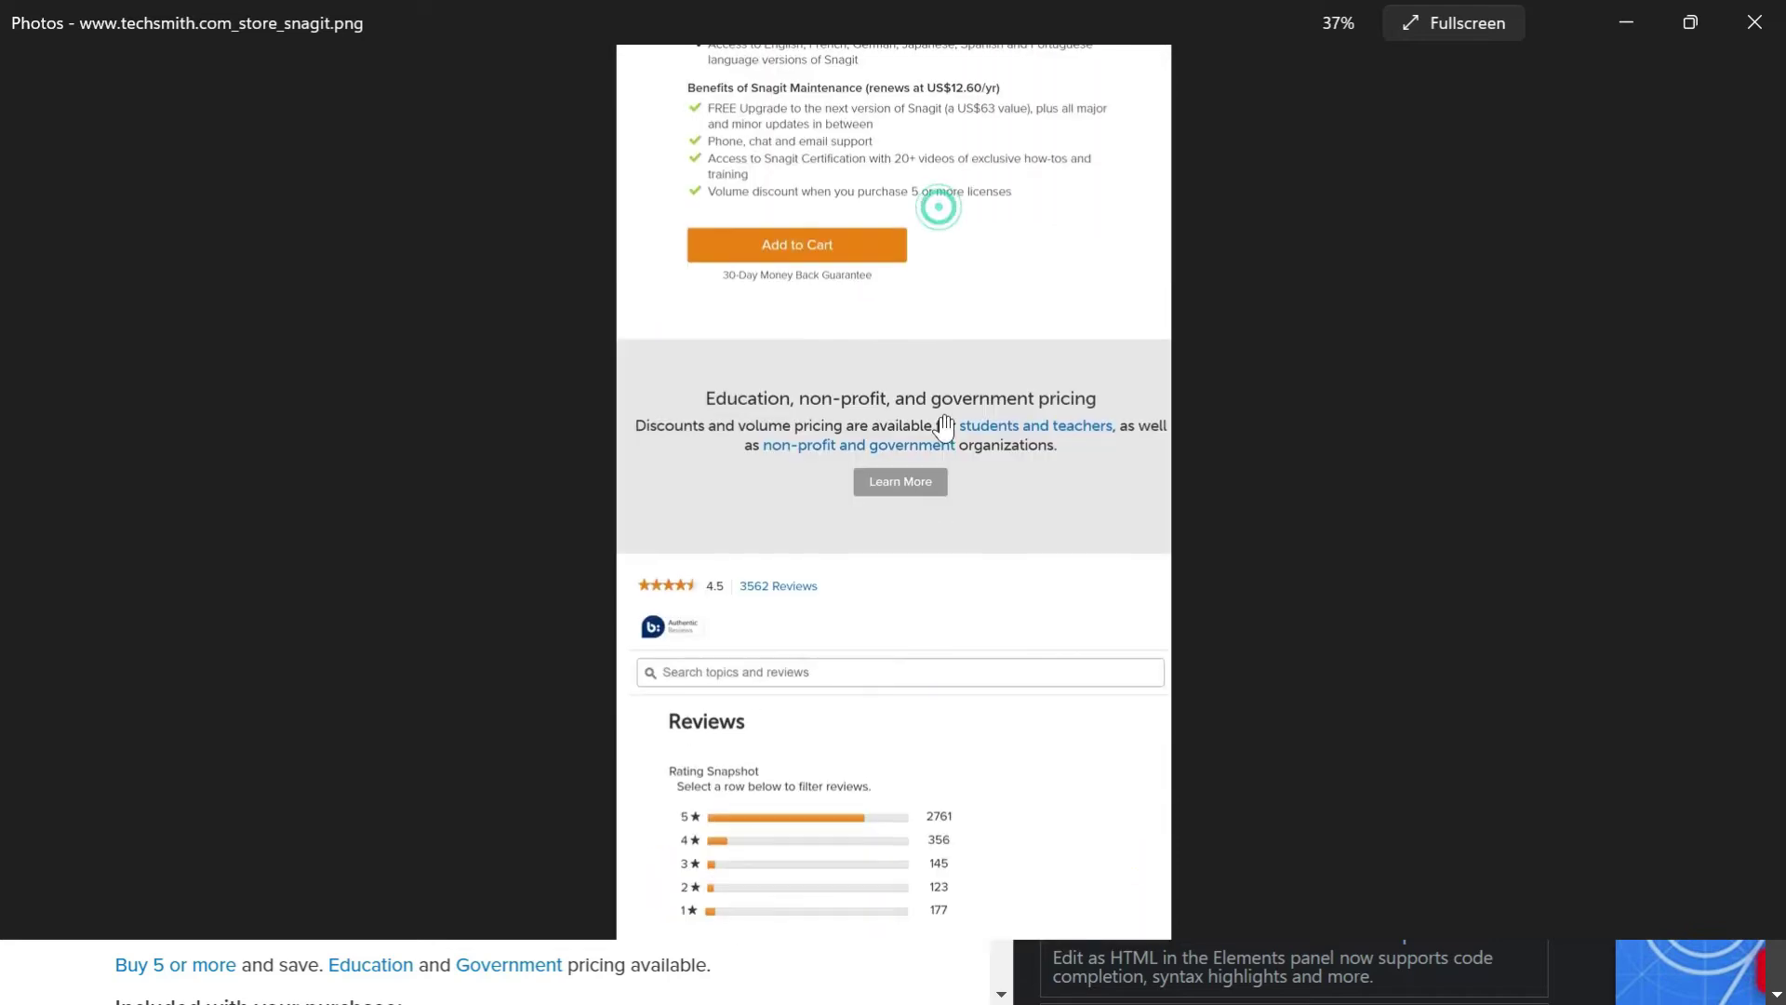
{"action": "scroll", "coordinate": [945, 428], "scroll_direction": "up", "scroll_amount": 6}
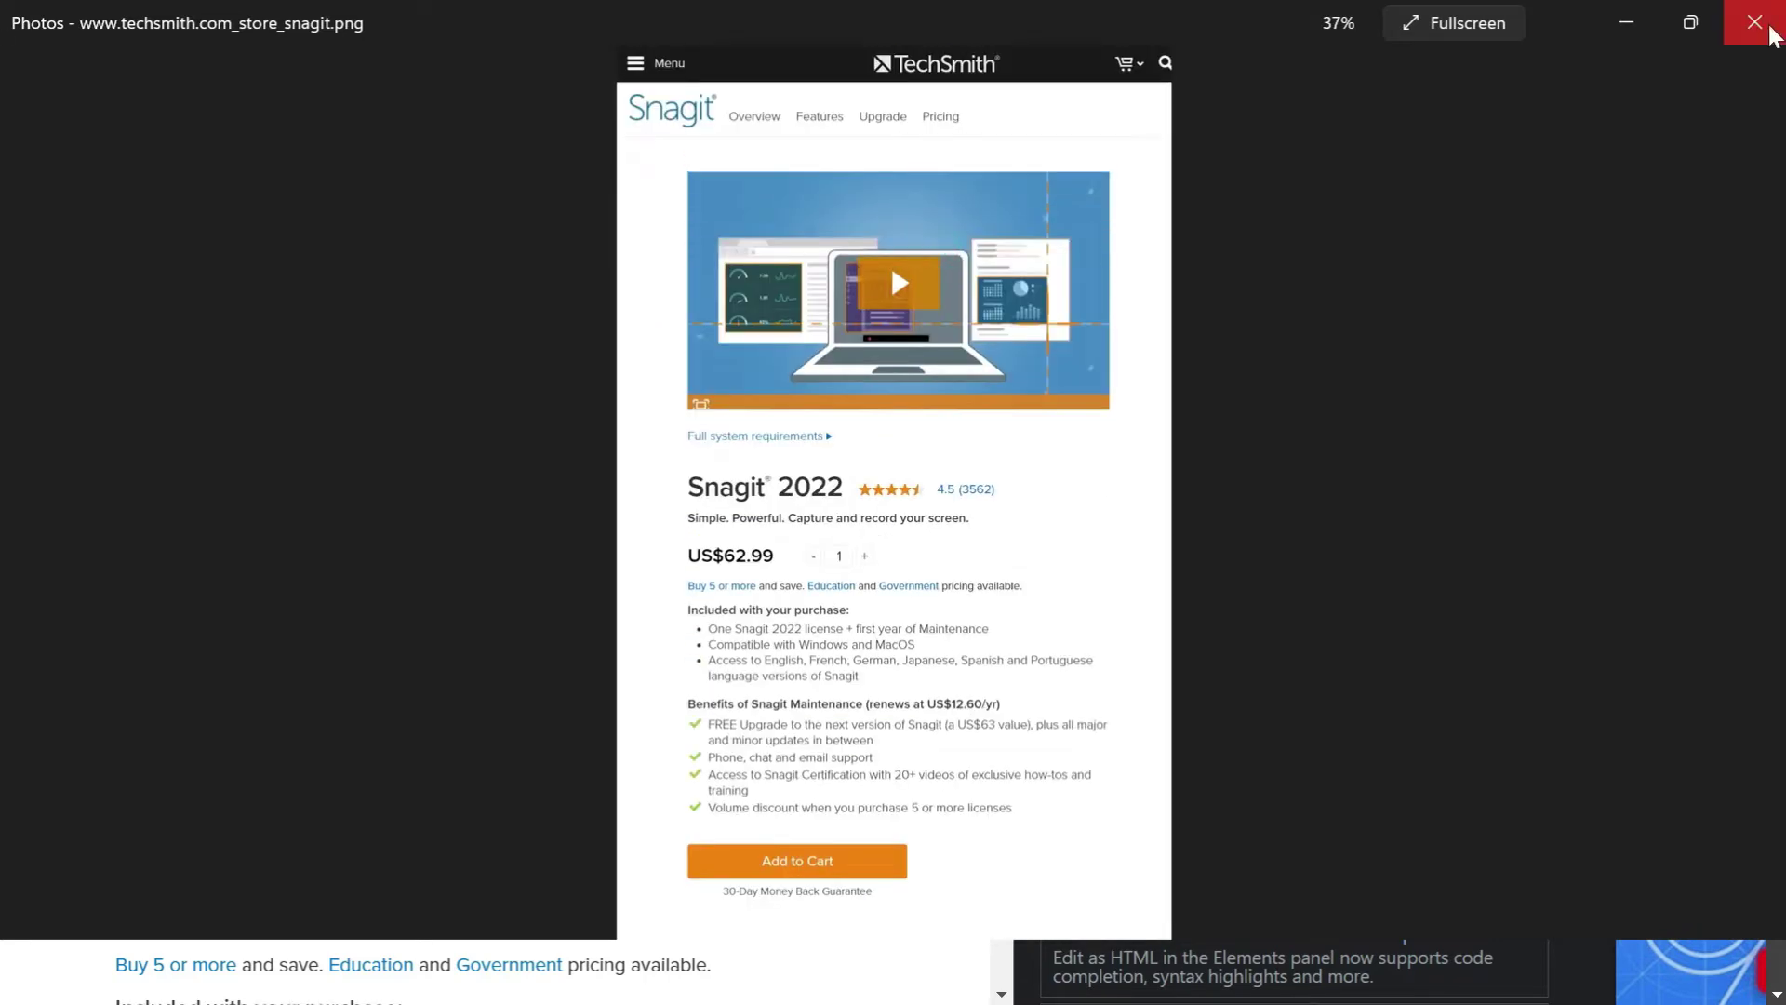
{"action": "left_click", "coordinate": [1755, 23]}
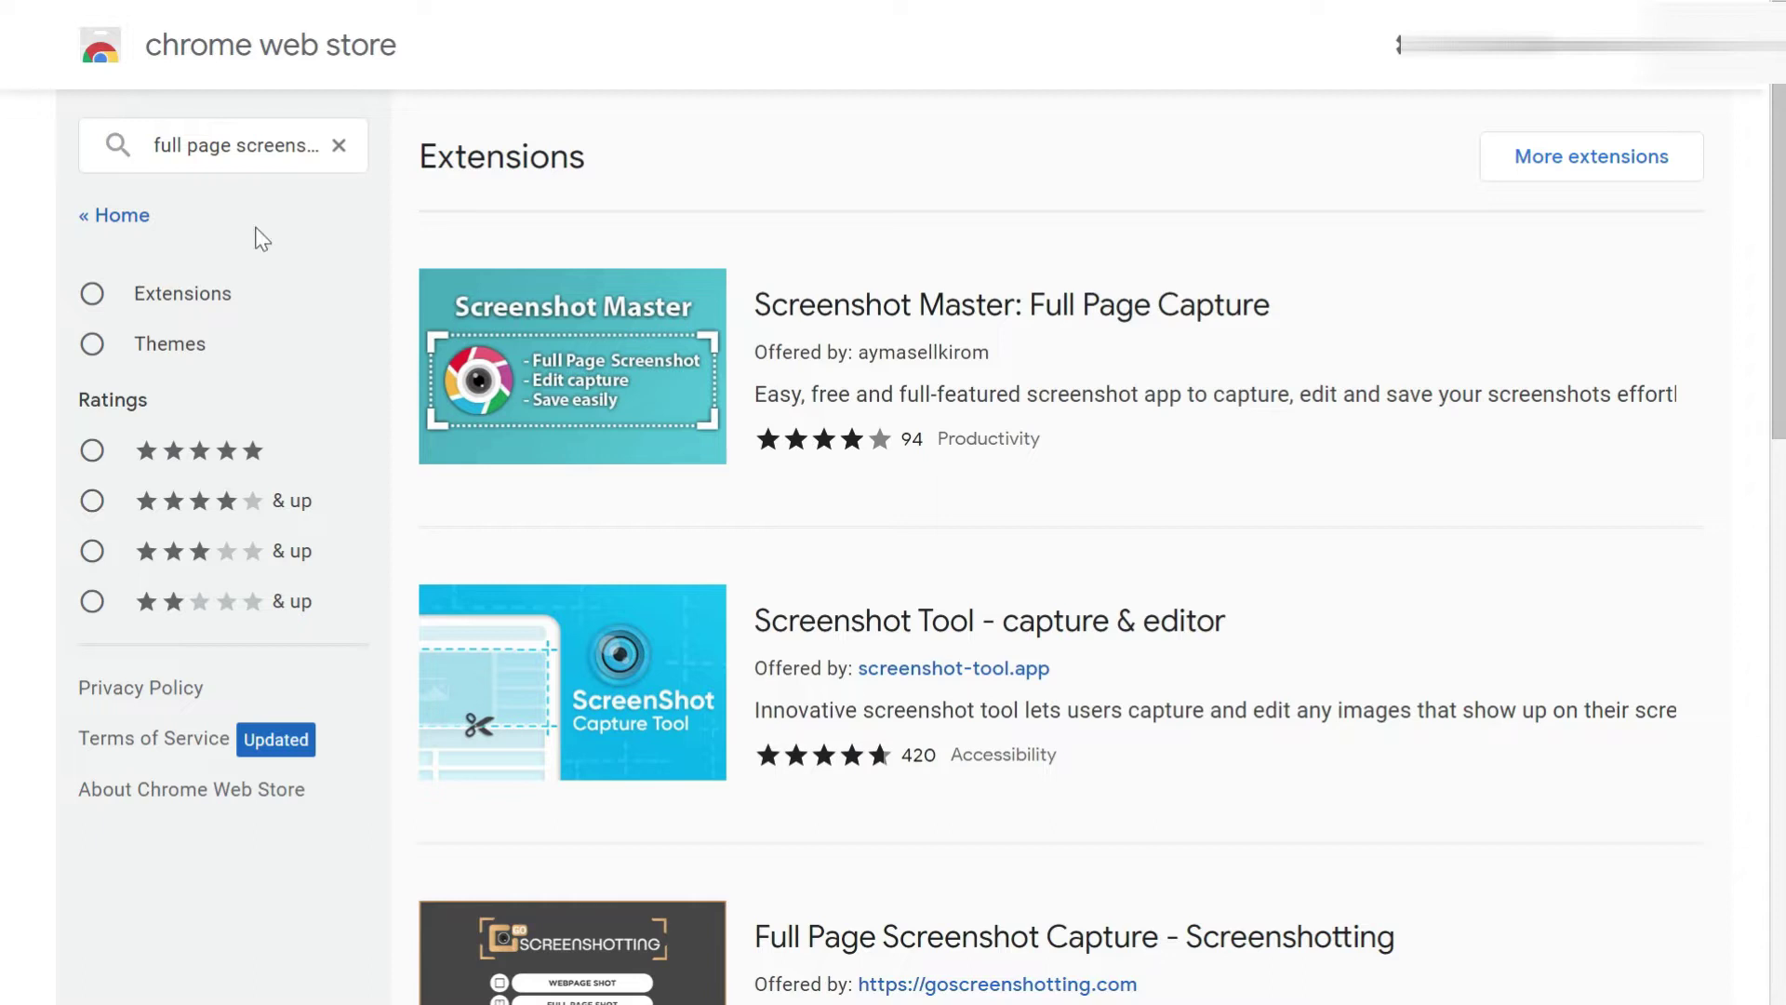
Step: Scroll down and back up through the Chrome Web Store full-page screenshot extension results
{"action": "scroll", "coordinate": [1101, 530], "scroll_direction": "down", "scroll_amount": 4}
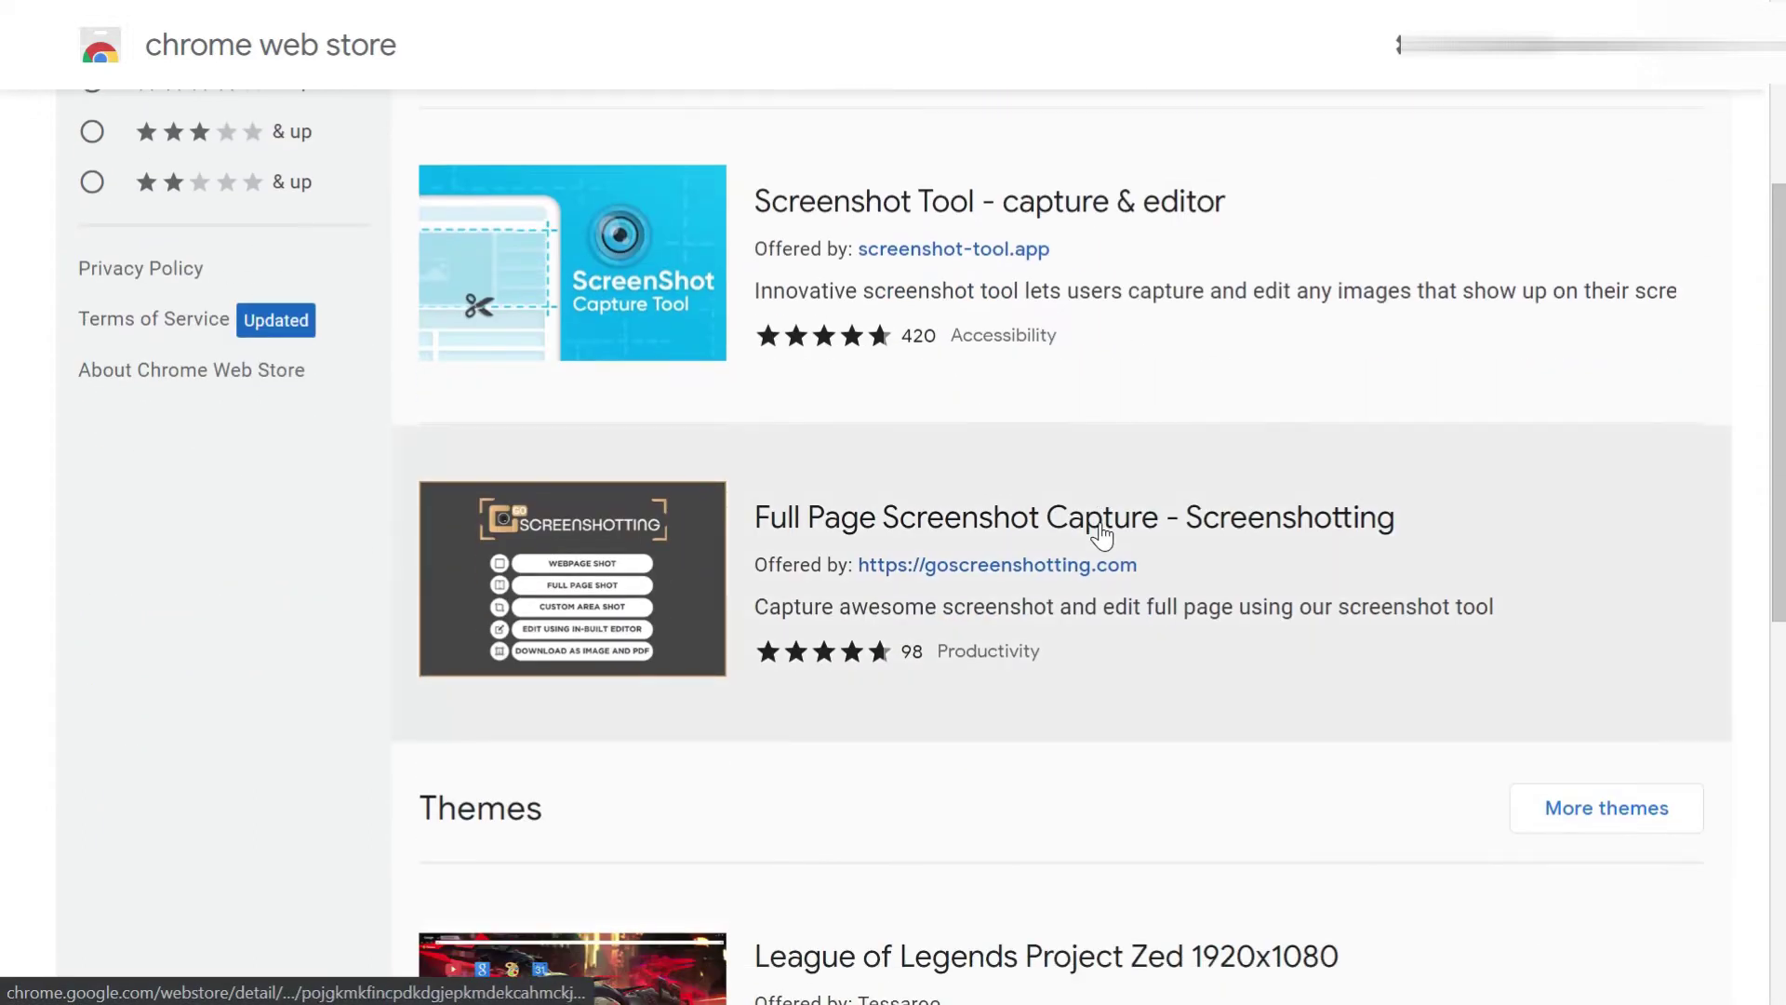
{"action": "scroll", "coordinate": [1101, 535], "scroll_direction": "down", "scroll_amount": 6}
{"action": "scroll", "coordinate": [1100, 535], "scroll_direction": "up", "scroll_amount": 10}
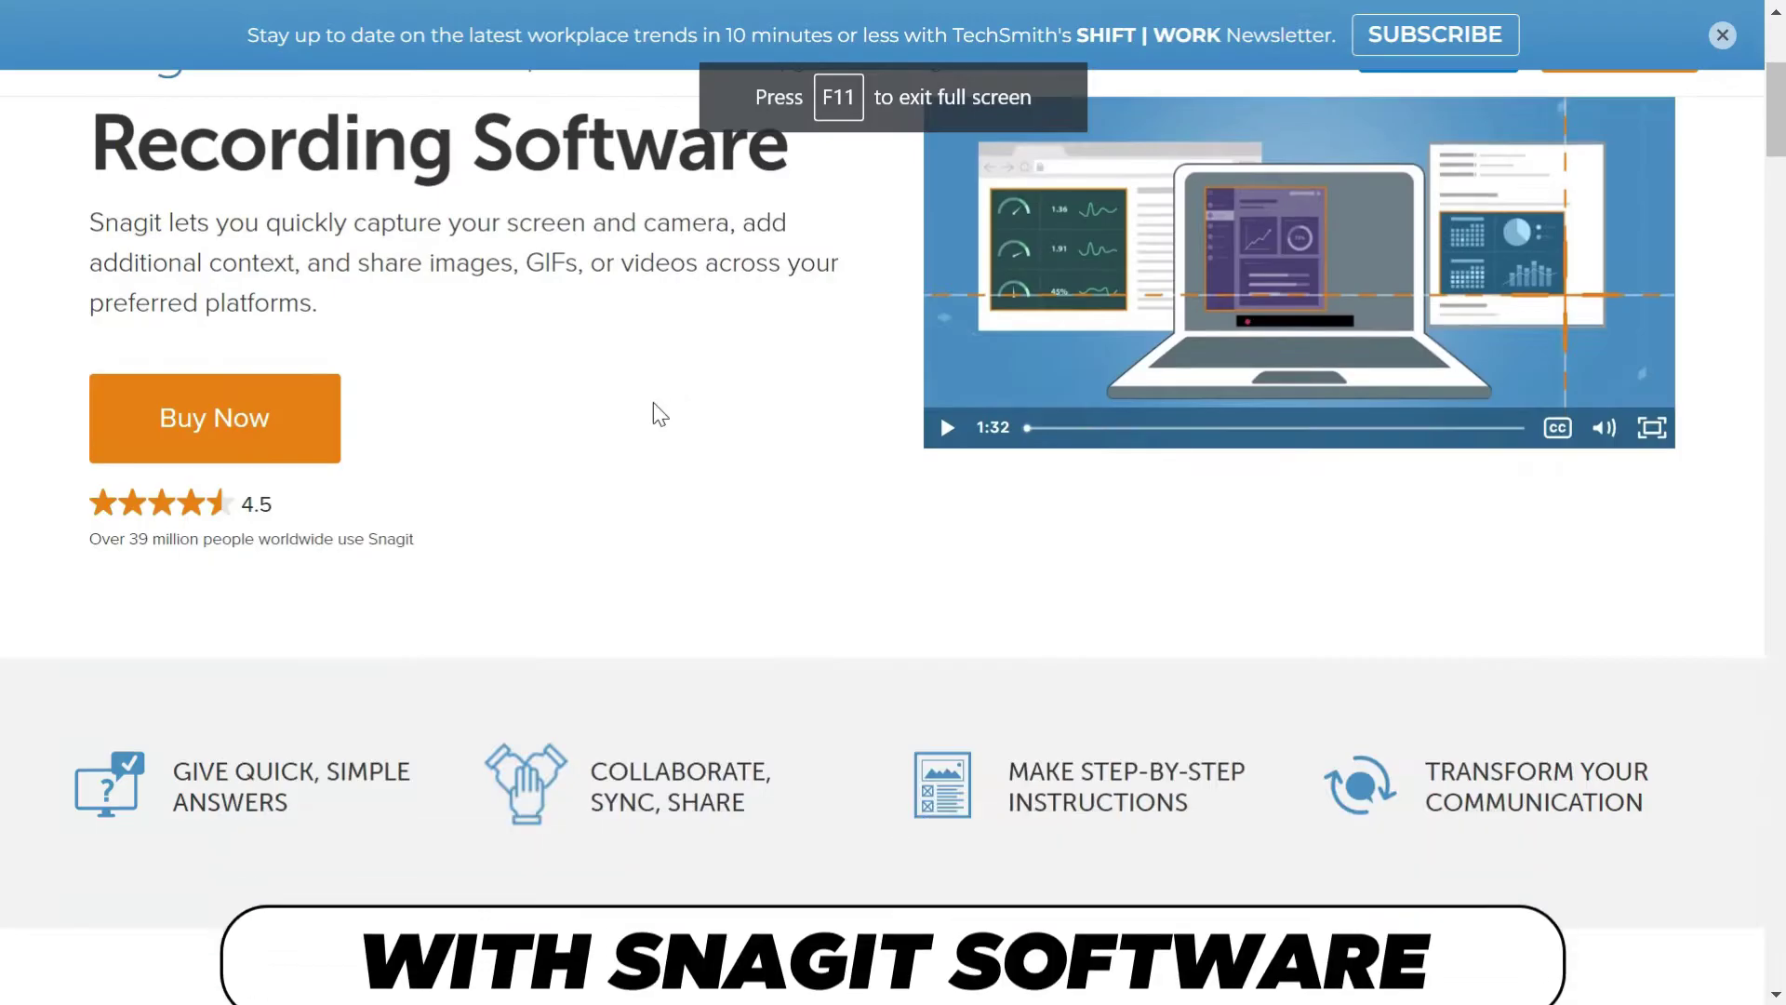
{"action": "scroll", "coordinate": [653, 404], "scroll_direction": "up", "scroll_amount": 5}
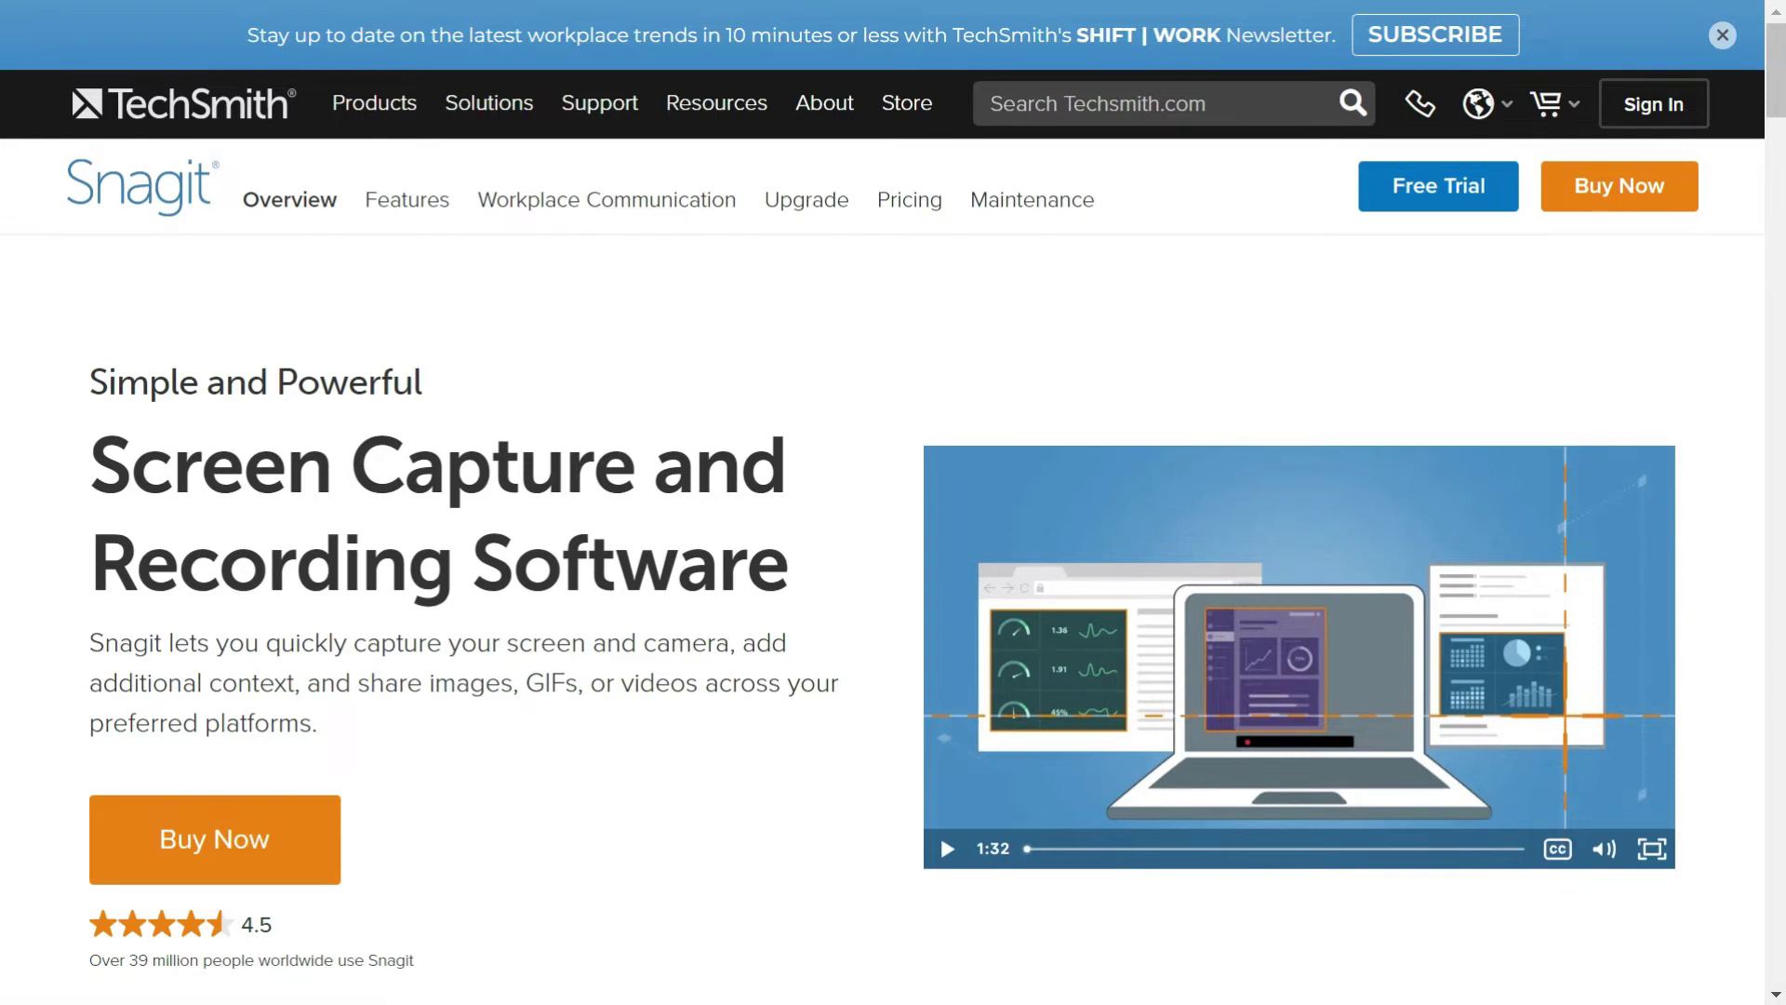
Step: Scroll the Snagit overview page and choose Buy Now to reach the Snagit store page
{"action": "scroll", "coordinate": [446, 802], "scroll_direction": "down", "scroll_amount": 3}
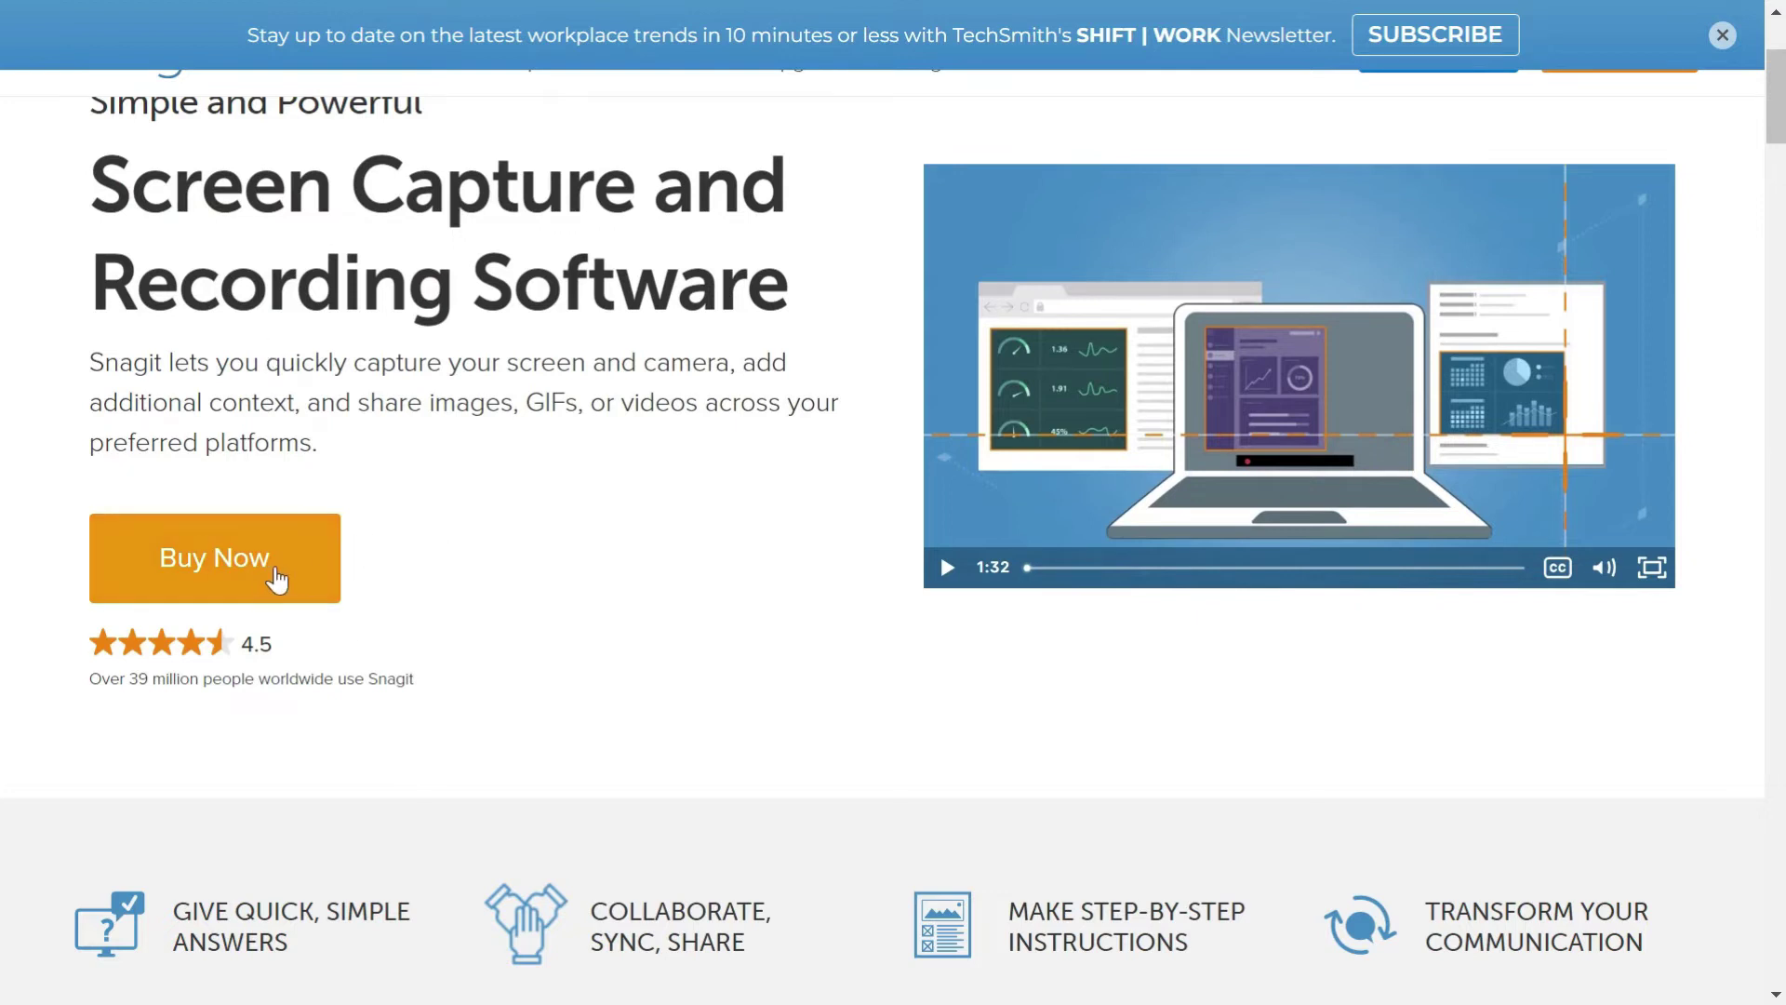
{"action": "left_click", "coordinate": [377, 582]}
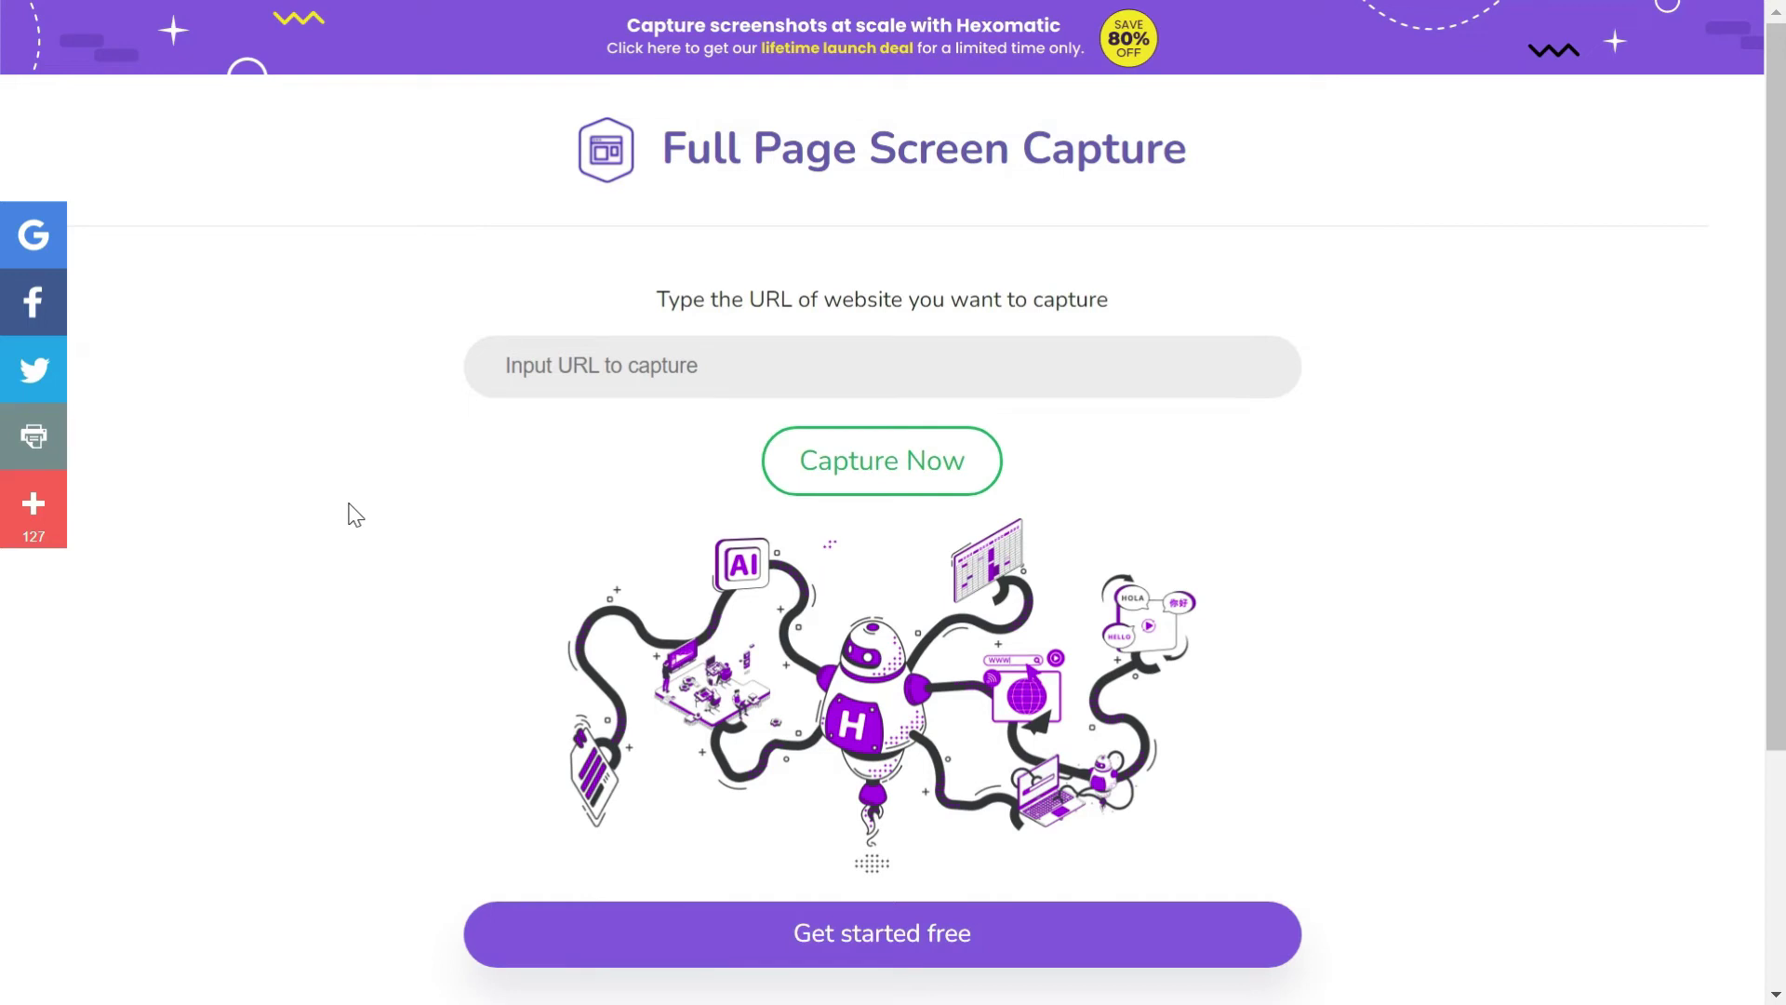
Step: Capture the pasted Snagit store URL with fullpagescreencapture.com and scroll through the resulting image
{"action": "type", "text": "https://www.techsmith.com/store/snagit"}
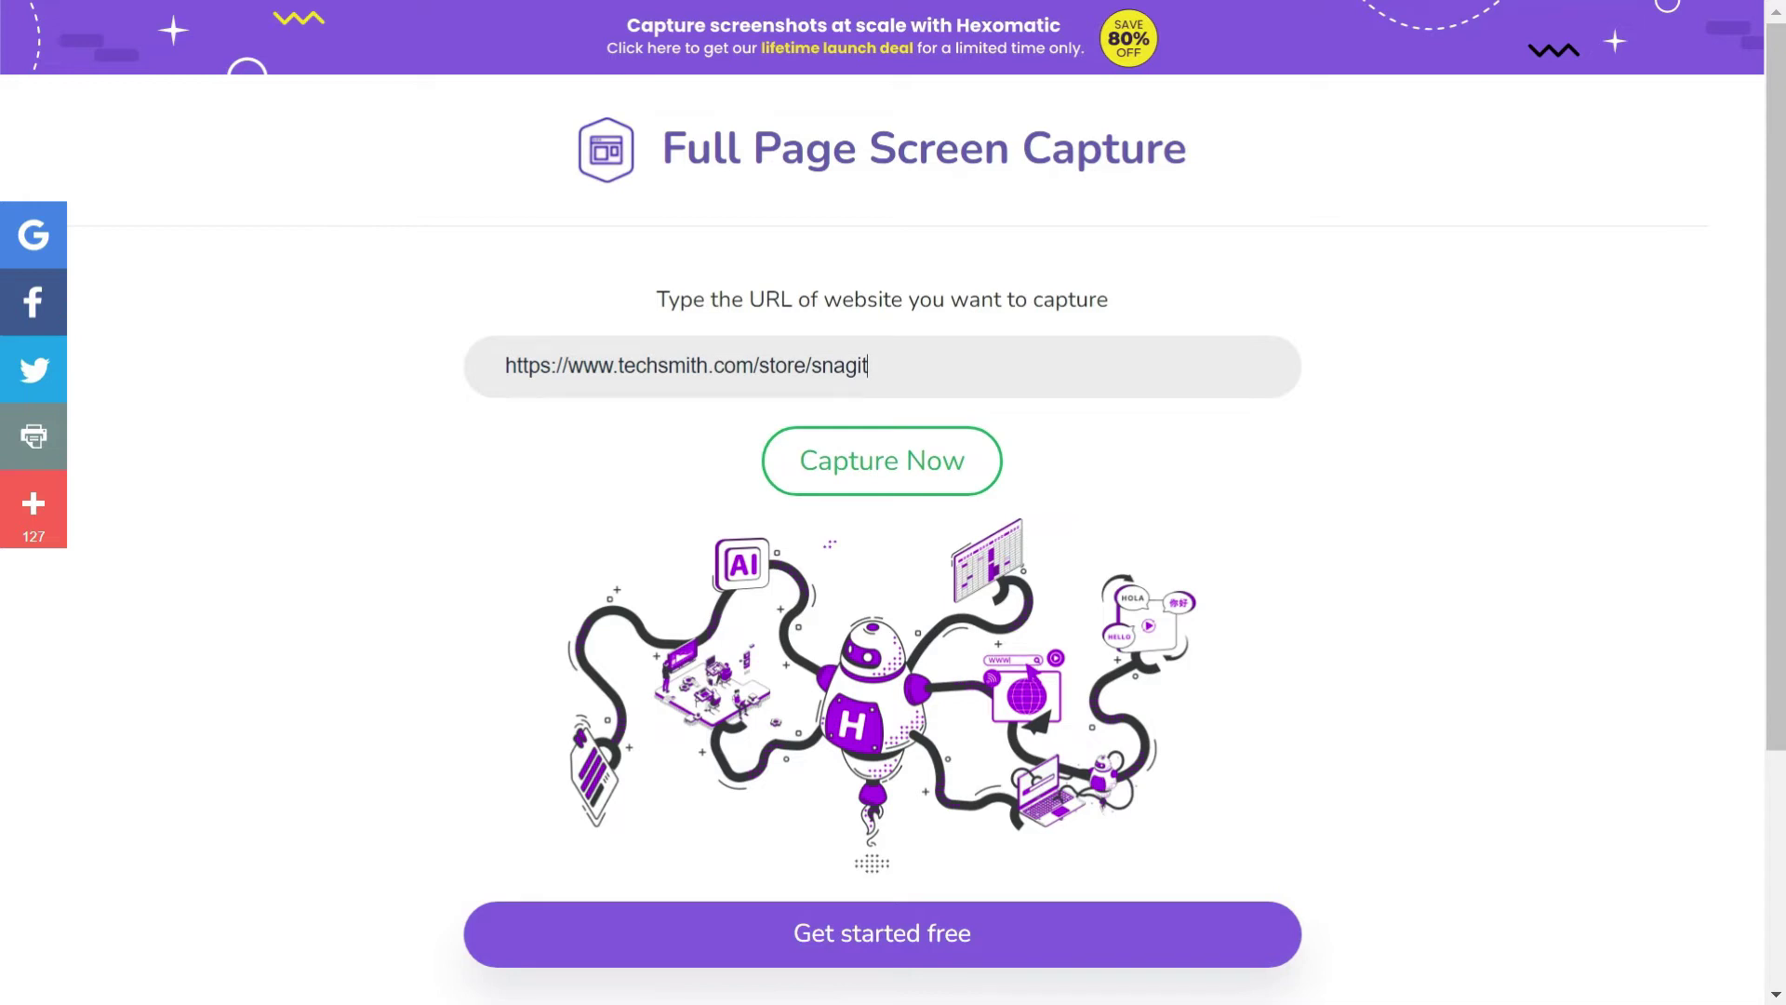
{"action": "left_click", "coordinate": [825, 483]}
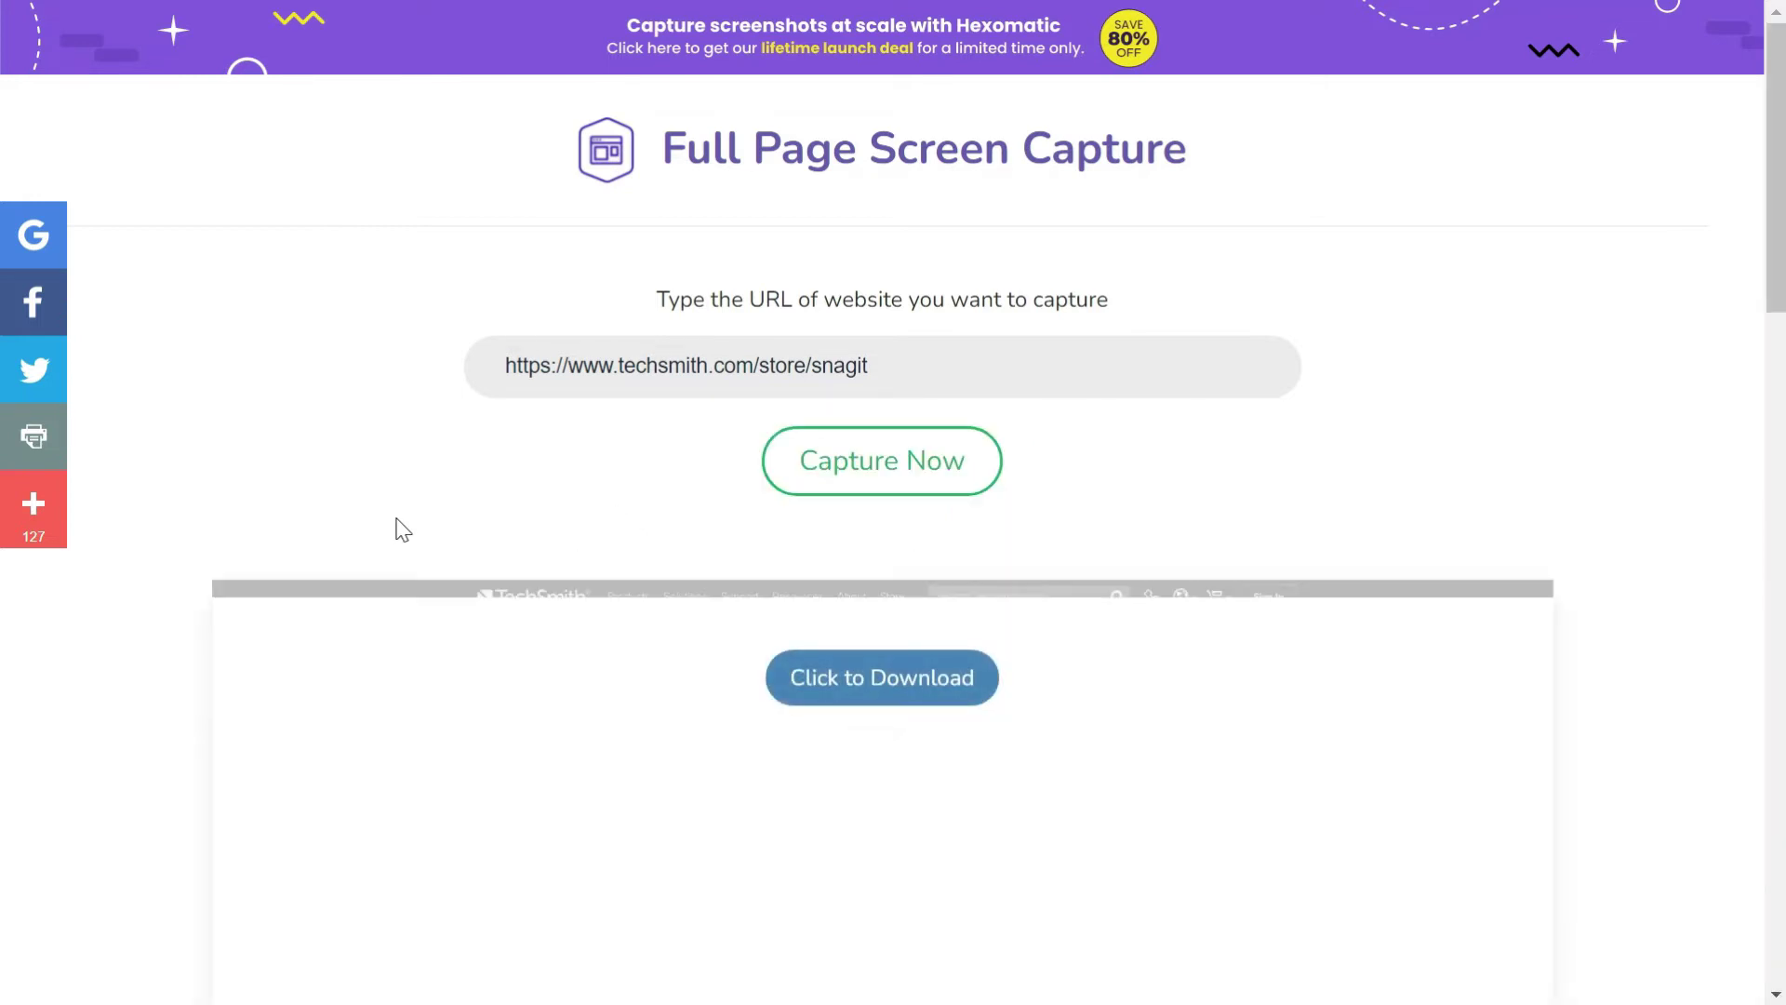
{"action": "scroll", "coordinate": [396, 529], "scroll_direction": "down", "scroll_amount": 6}
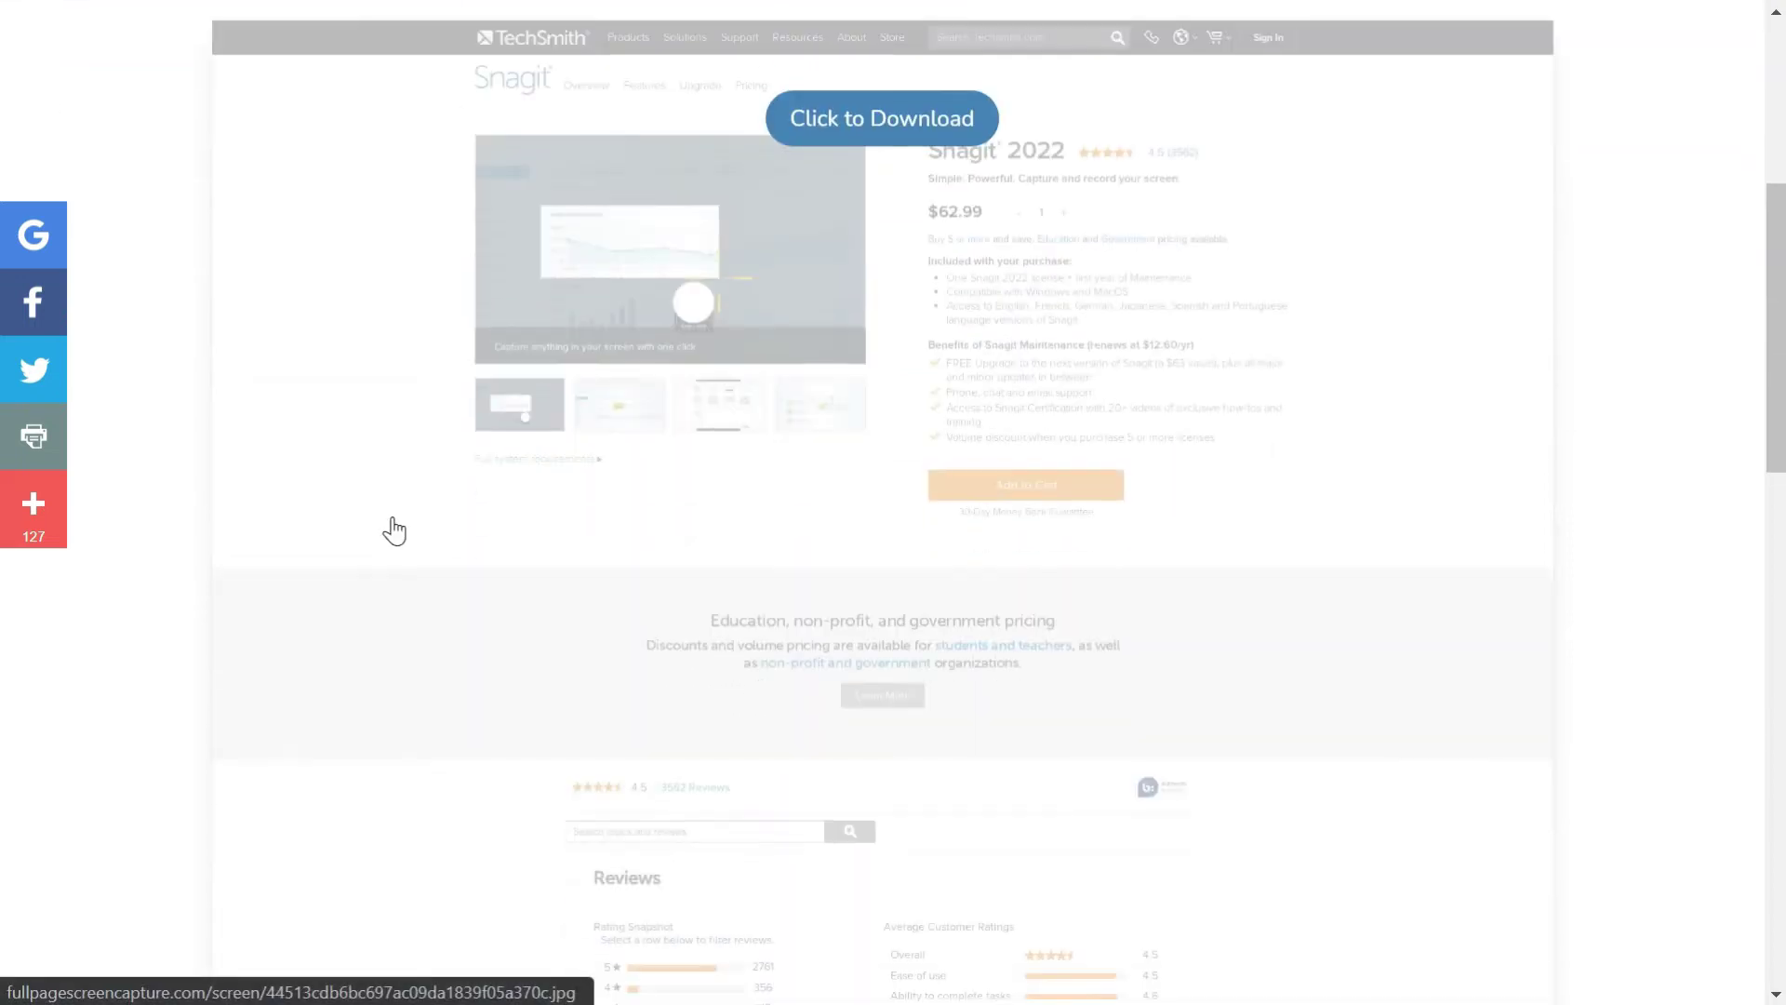
{"action": "scroll", "coordinate": [395, 531], "scroll_direction": "down", "scroll_amount": 6}
{"action": "scroll", "coordinate": [391, 527], "scroll_direction": "up", "scroll_amount": 7}
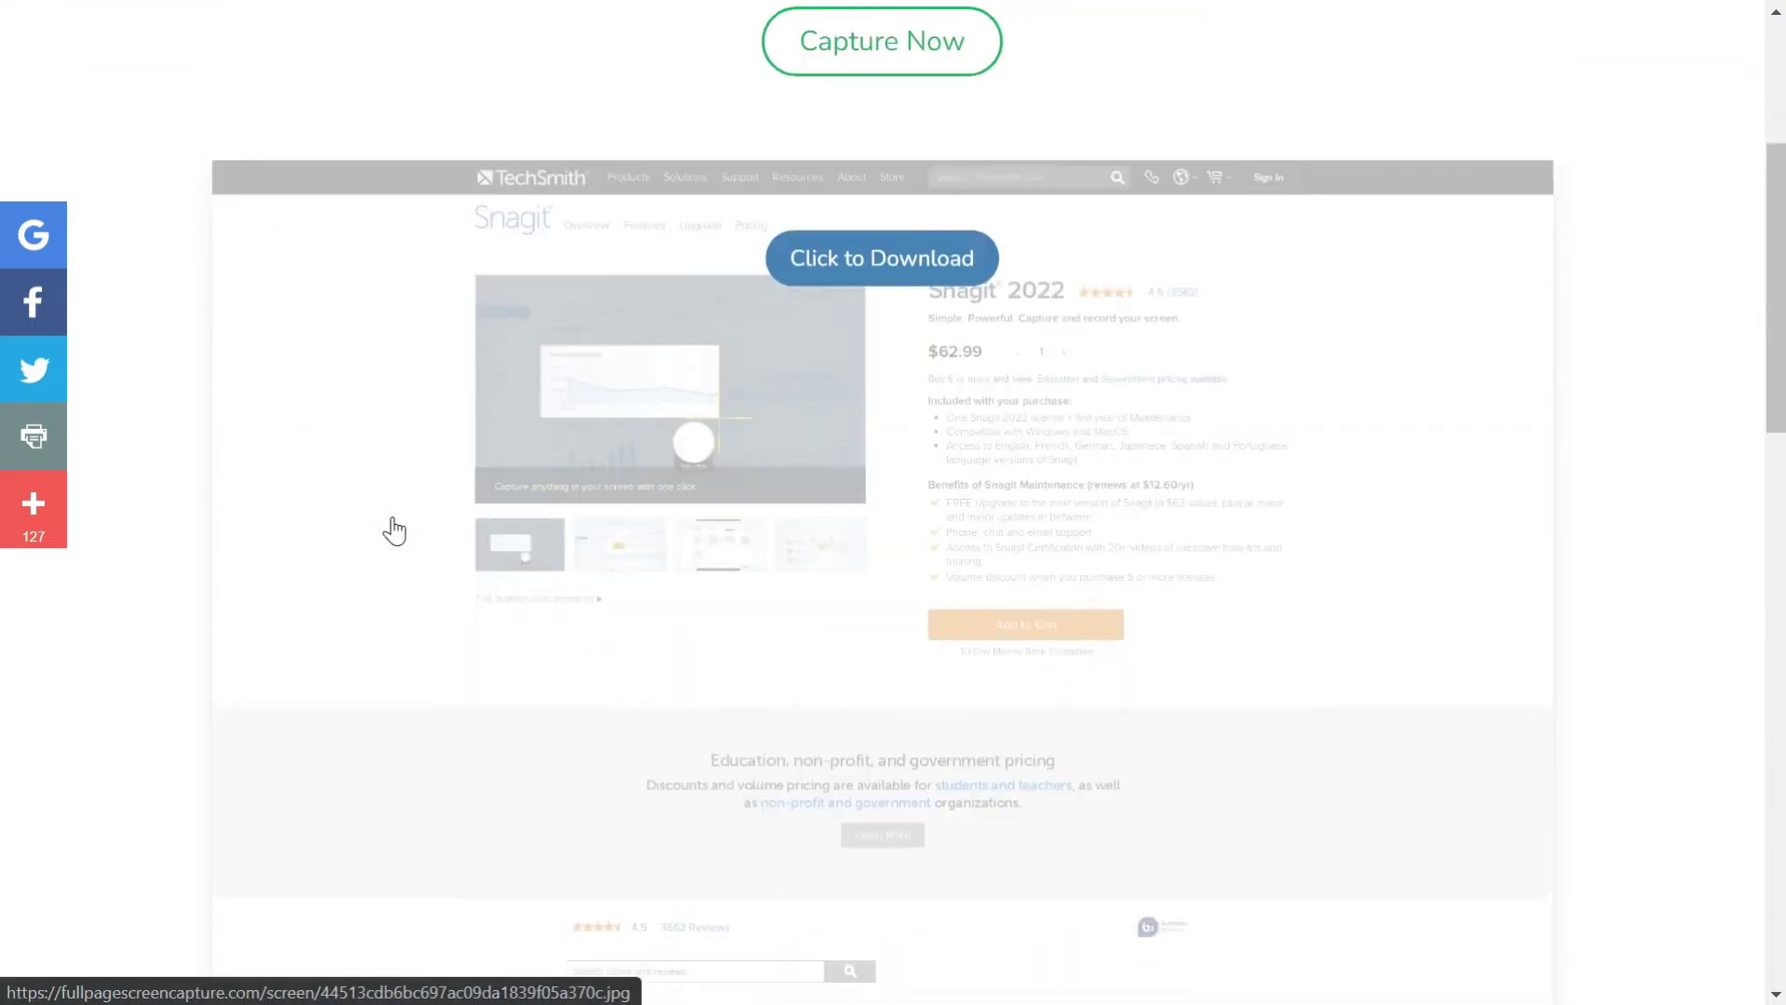
{"action": "scroll", "coordinate": [666, 530], "scroll_direction": "down", "scroll_amount": 18}
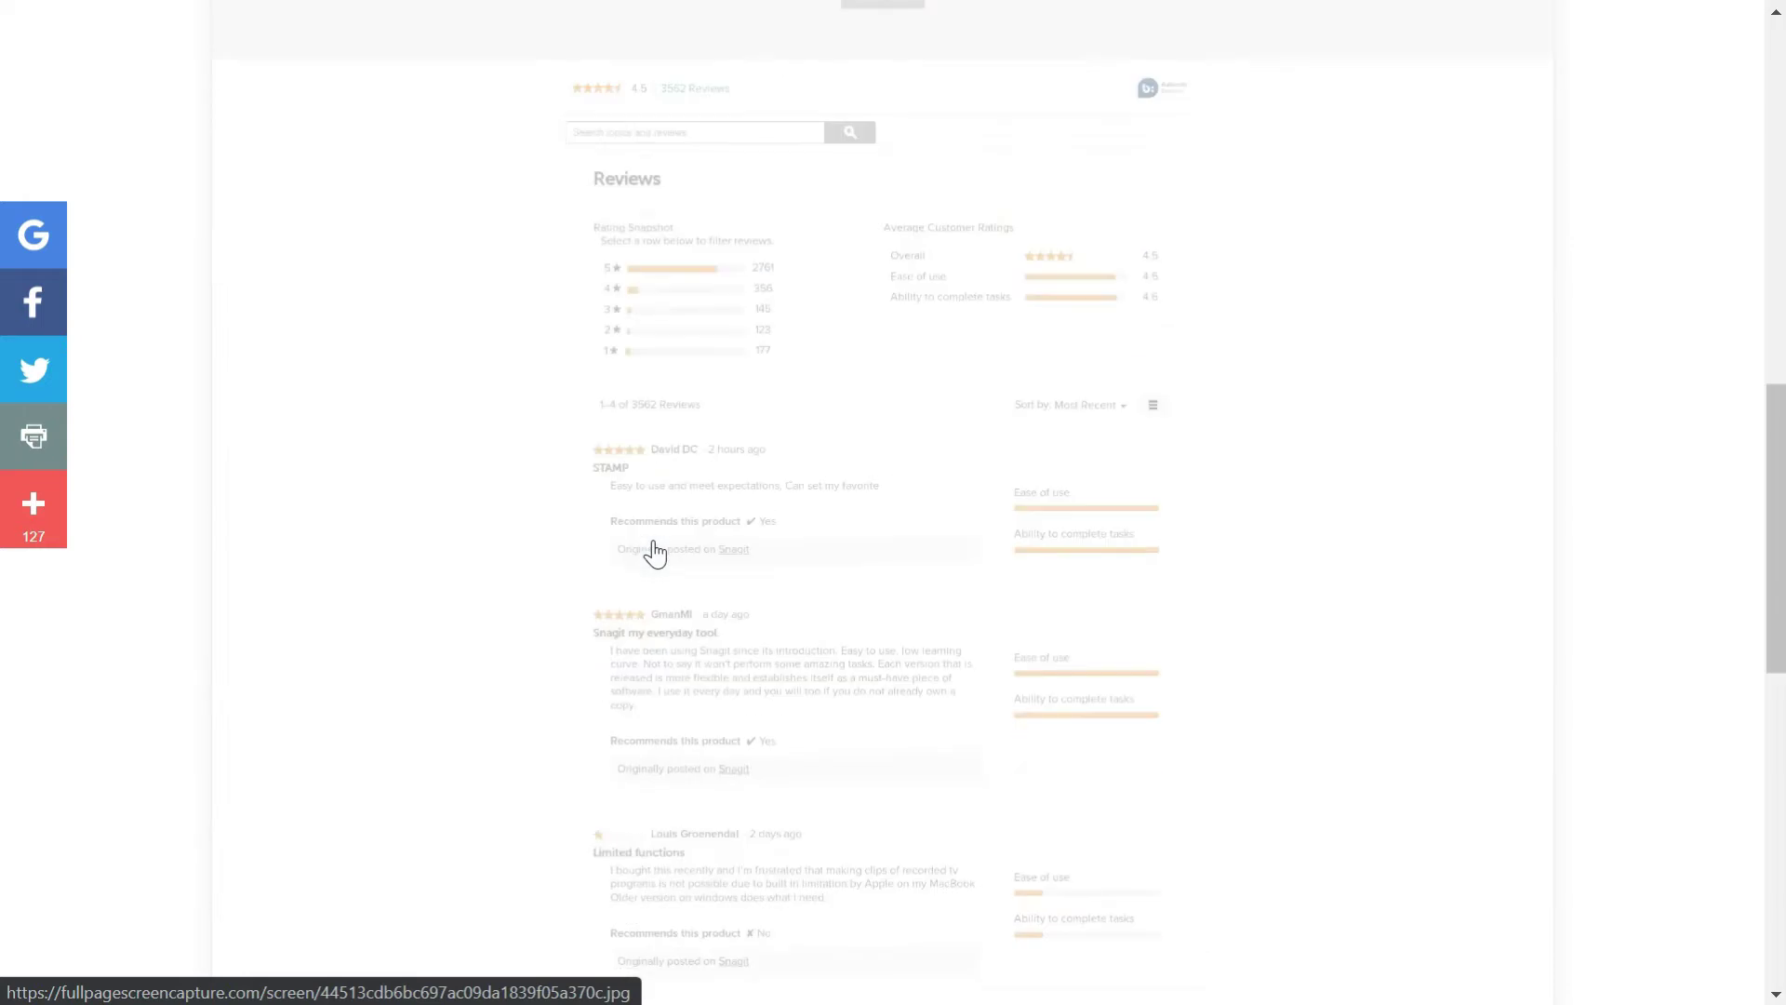
{"action": "scroll", "coordinate": [656, 548], "scroll_direction": "up", "scroll_amount": 17}
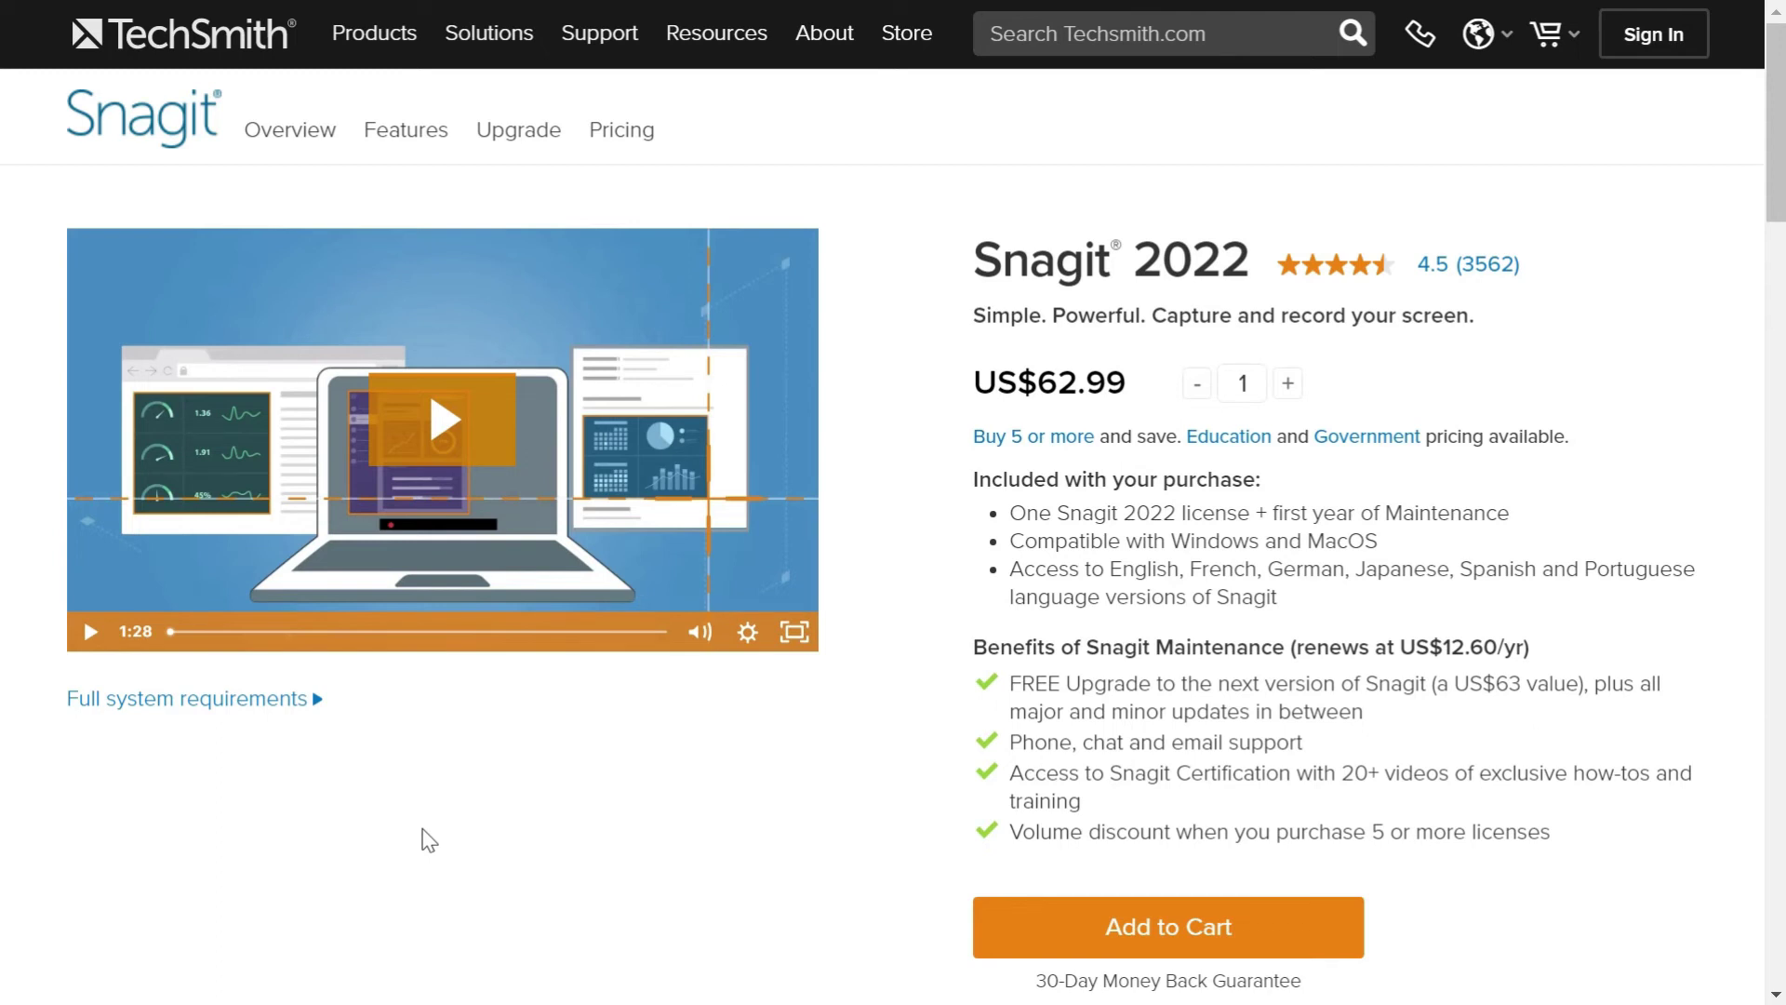
Step: Open DevTools via Inspect beside the Snagit store page, dismissing the stray context menus
{"action": "right_click", "coordinate": [423, 829]}
{"action": "left_click", "coordinate": [351, 826]}
{"action": "right_click", "coordinate": [427, 820]}
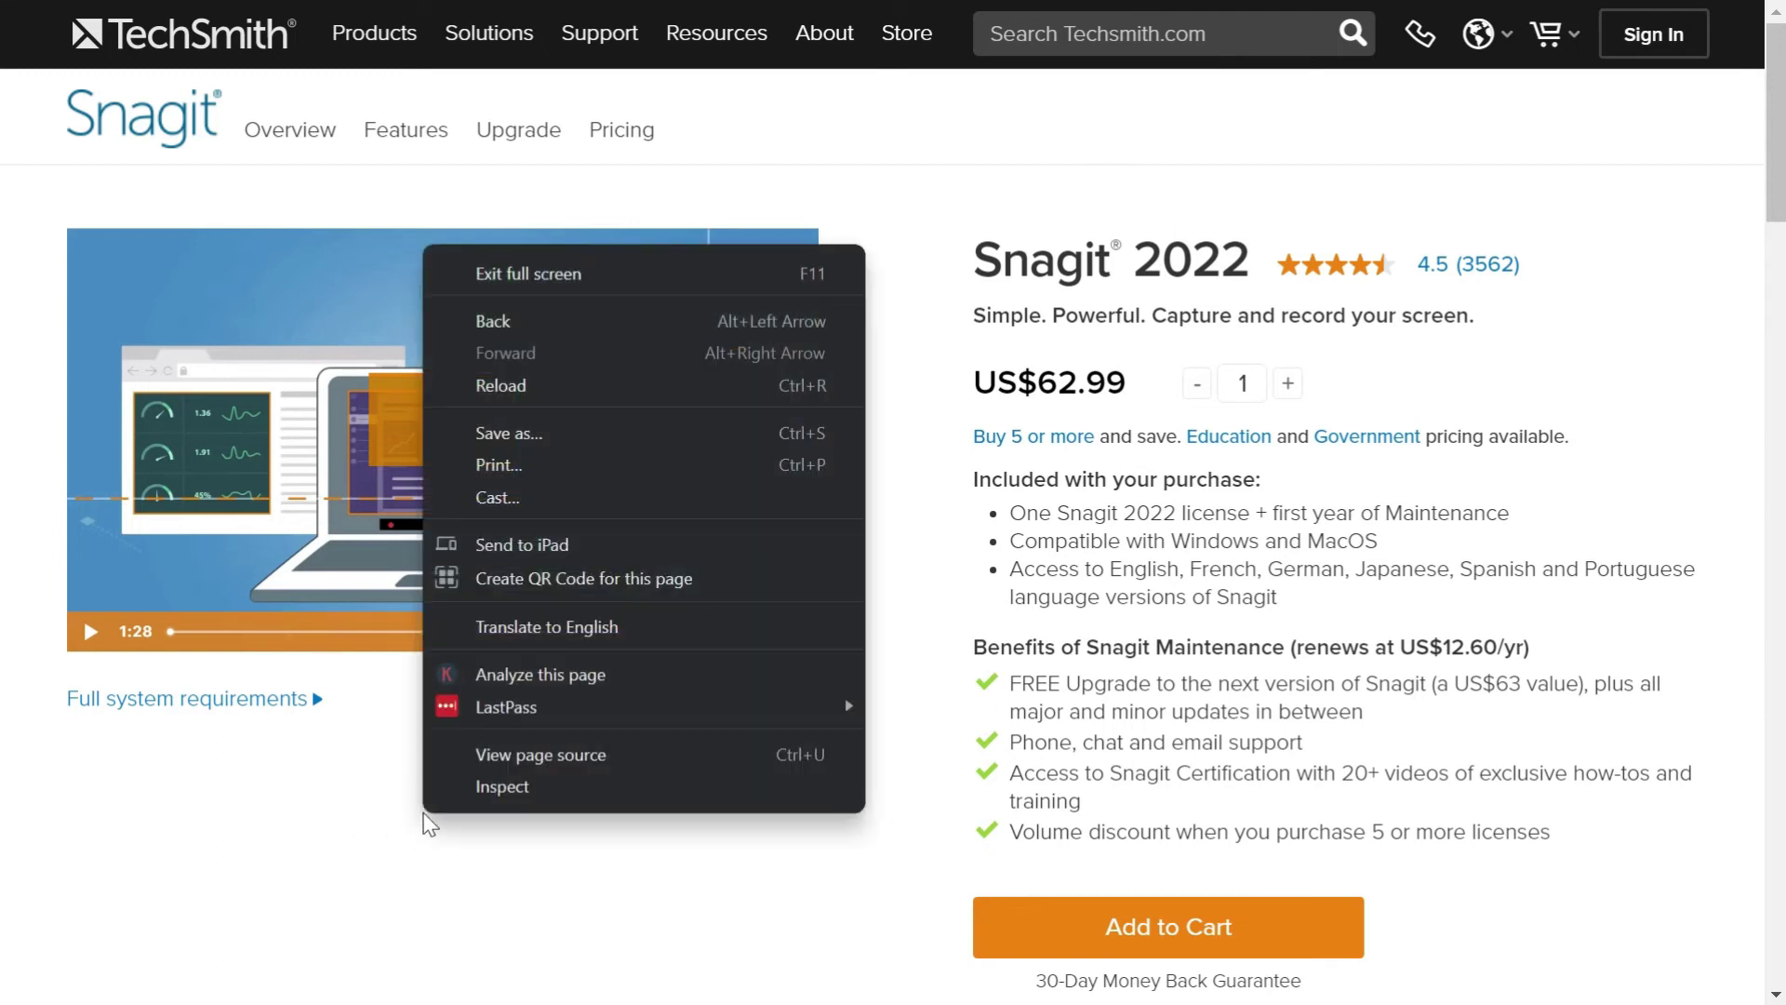
{"action": "left_click", "coordinate": [493, 793]}
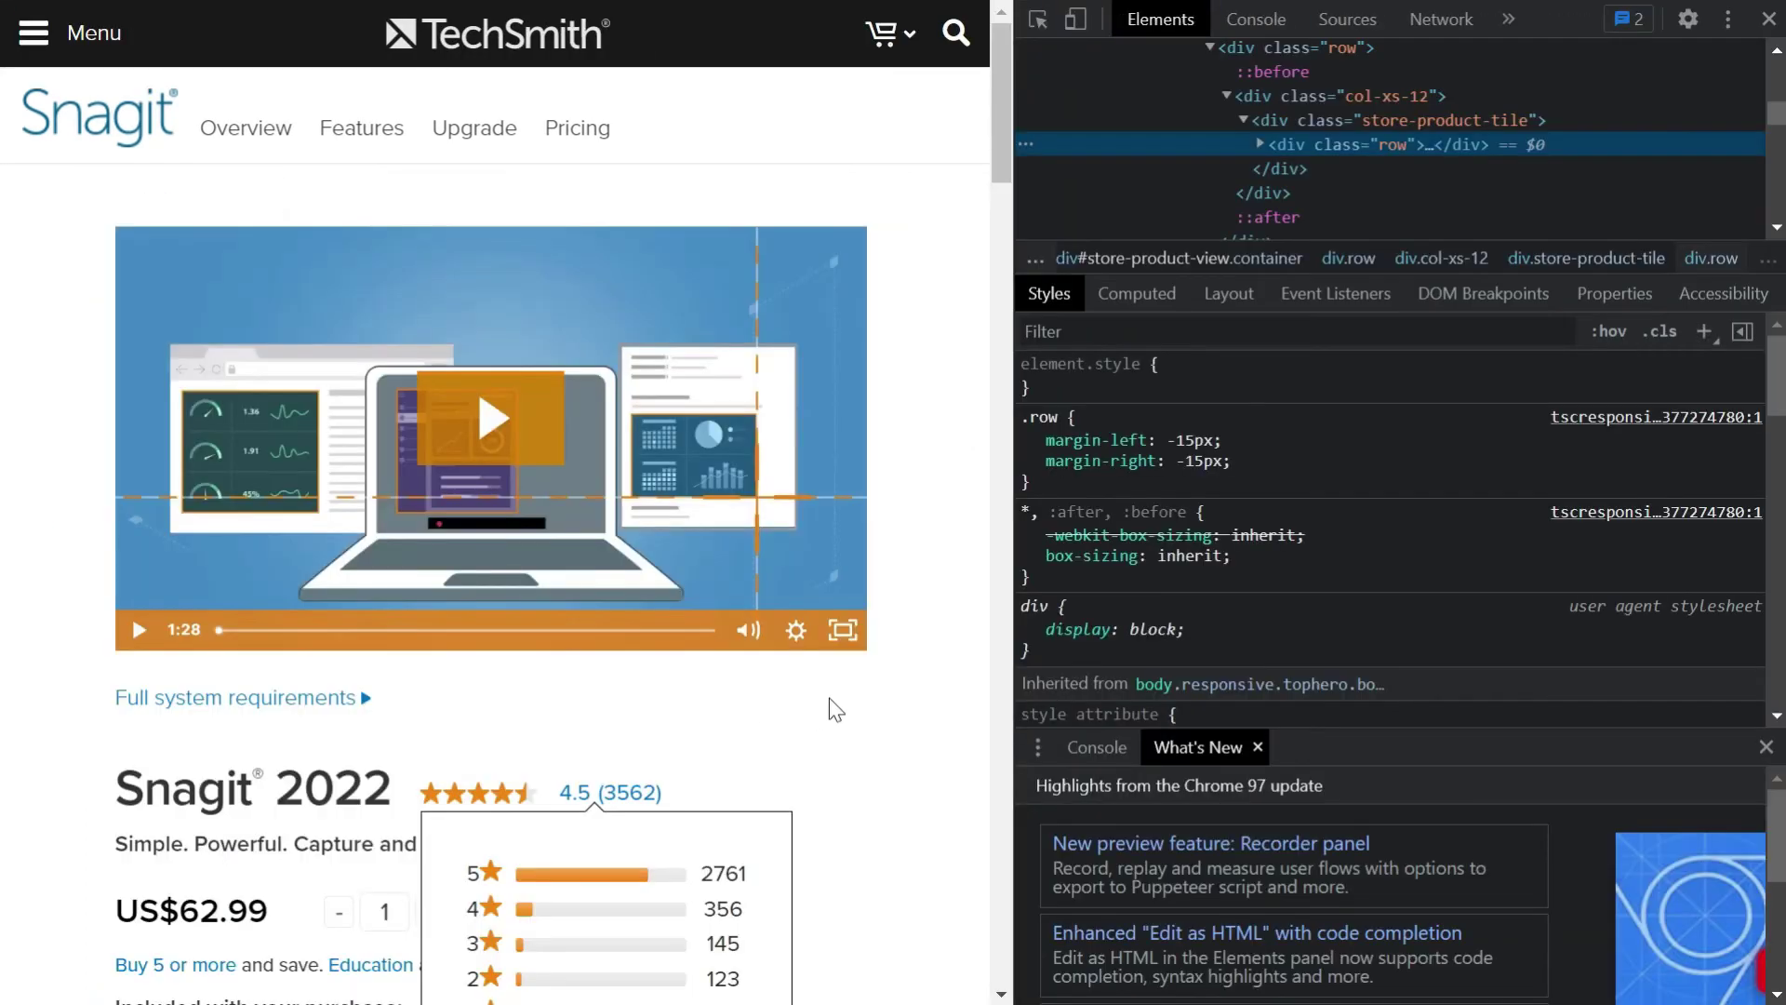
{"action": "right_click", "coordinate": [825, 789]}
{"action": "left_click", "coordinate": [765, 725]}
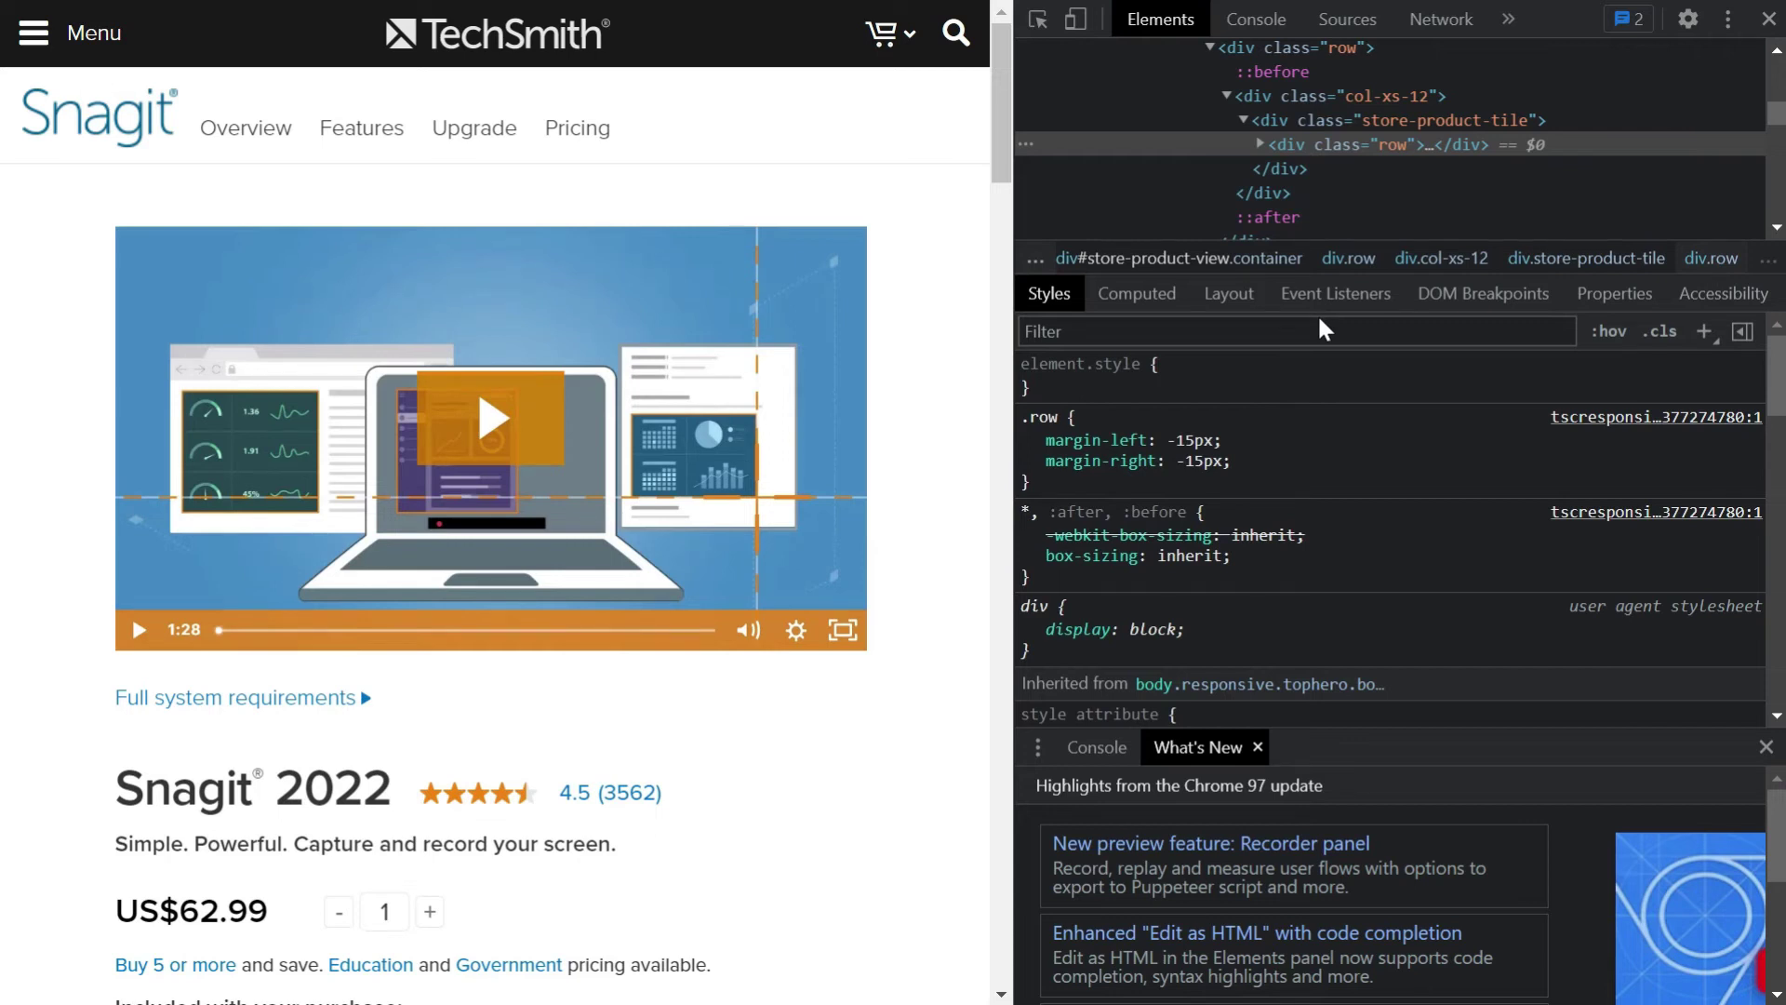
Step: Run the 'Capture full size screenshot' command from the DevTools command menu
{"action": "key", "text": "ctrl+shift+p"}
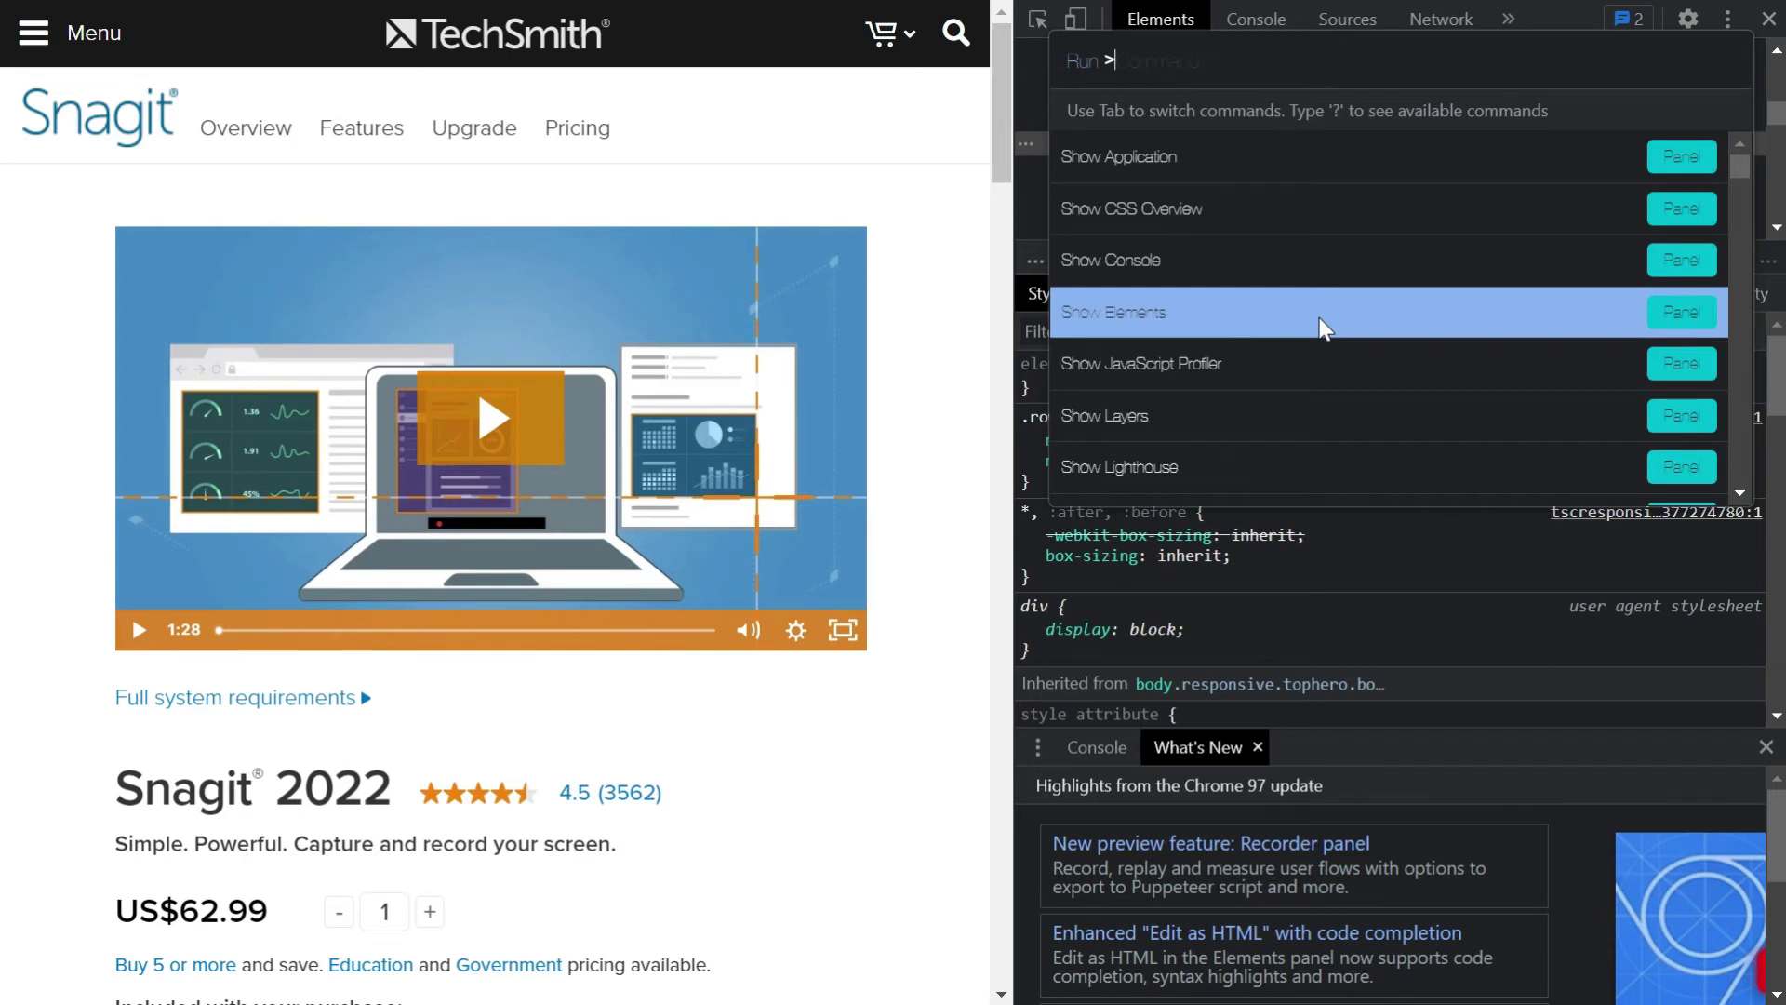
{"action": "type", "text": "screenshot"}
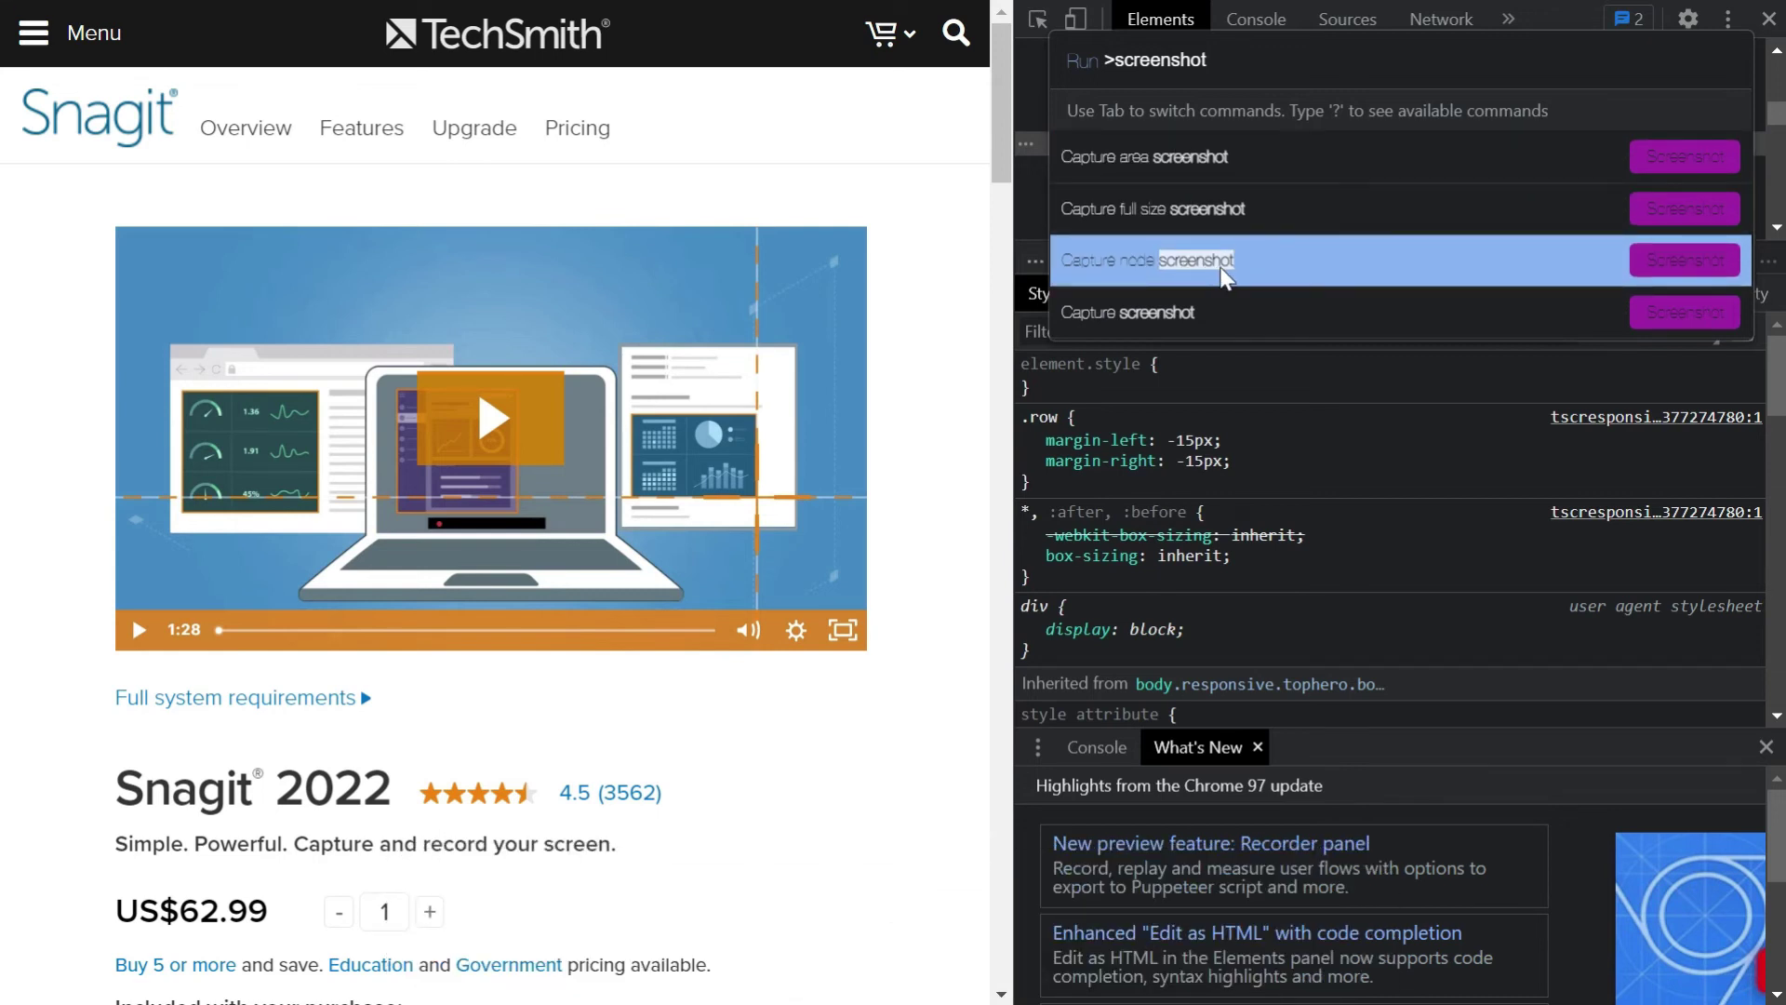
{"action": "left_click", "coordinate": [1169, 210]}
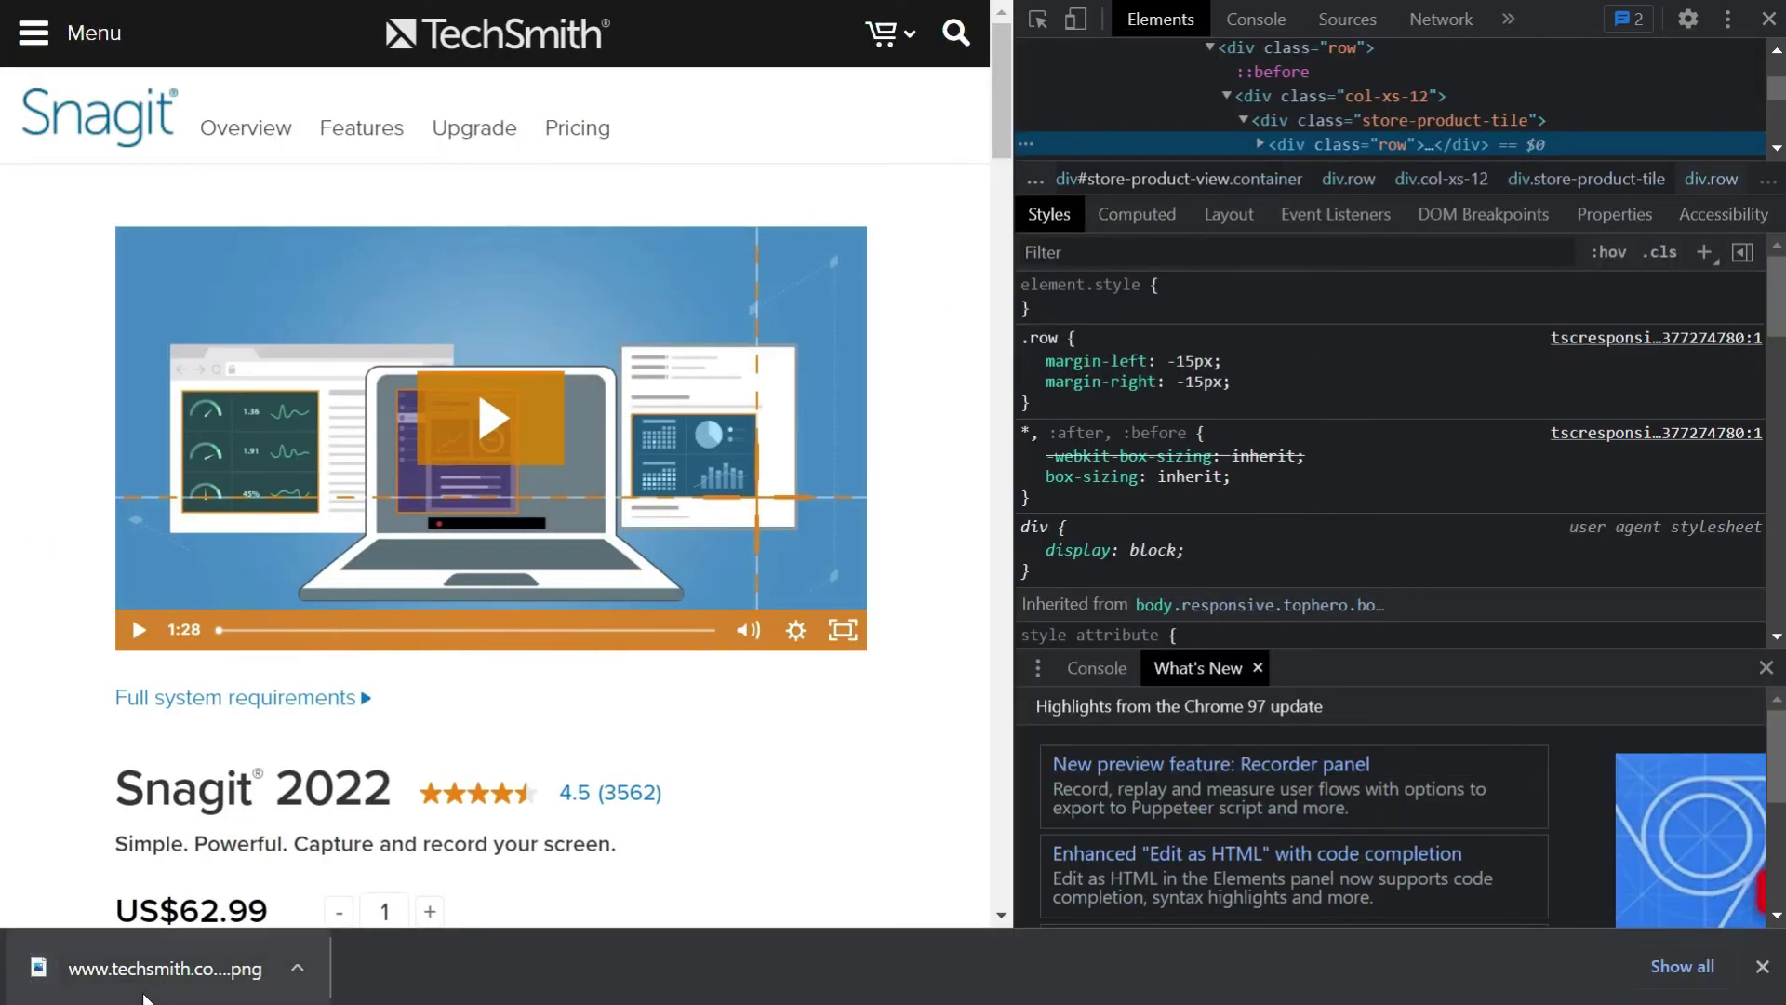
{"action": "left_click", "coordinate": [93, 988]}
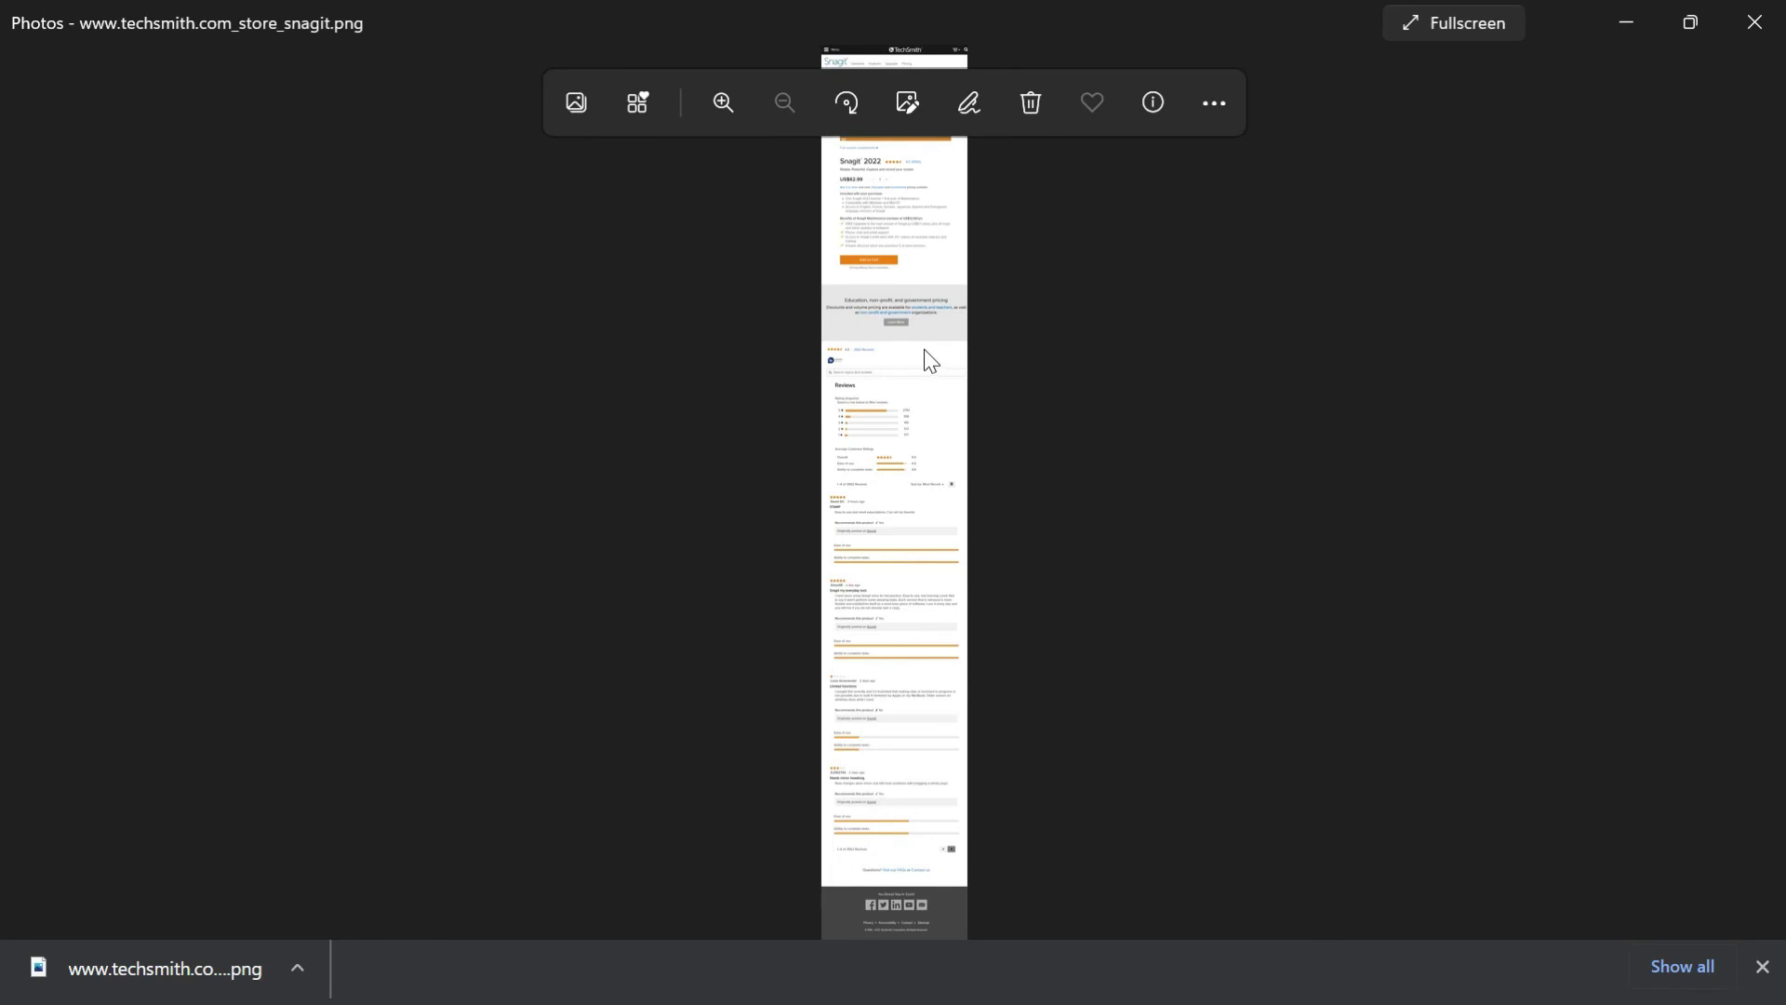
{"action": "scroll", "coordinate": [924, 349], "scroll_direction": "up", "scroll_amount": 3}
{"action": "left_click_drag", "start_coordinate": [917, 303], "coordinate": [957, 809]}
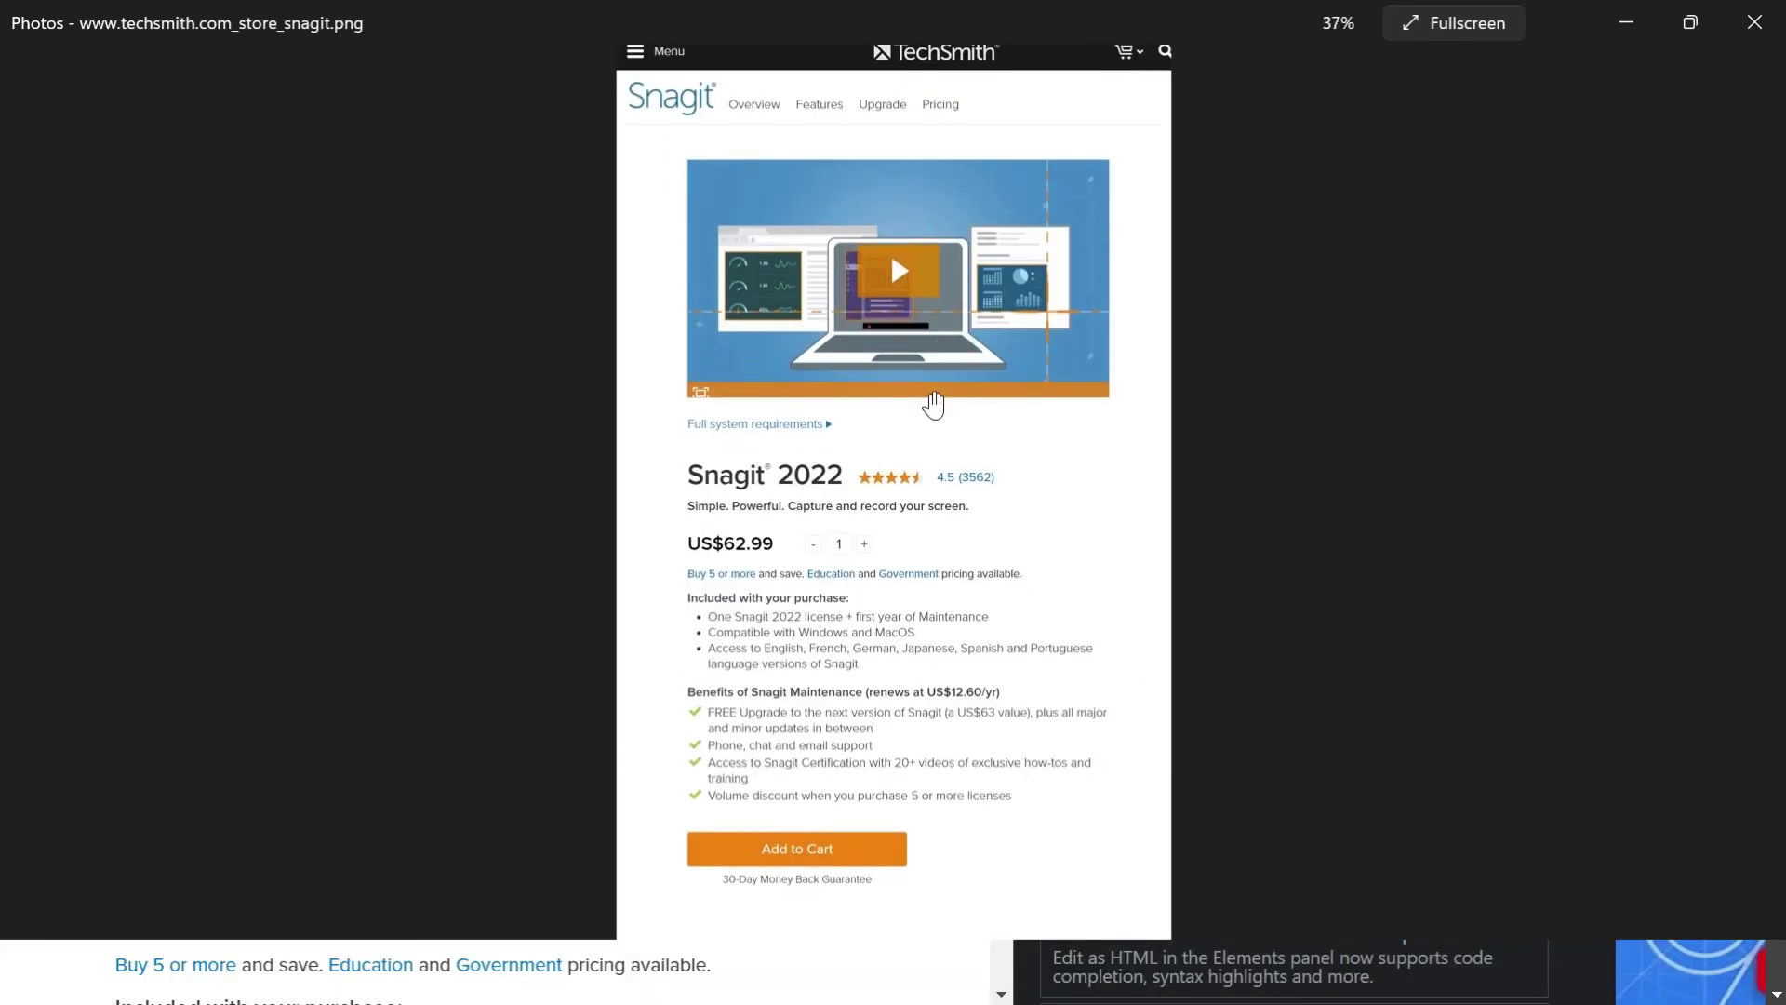
{"action": "scroll", "coordinate": [933, 406], "scroll_direction": "down", "scroll_amount": 15}
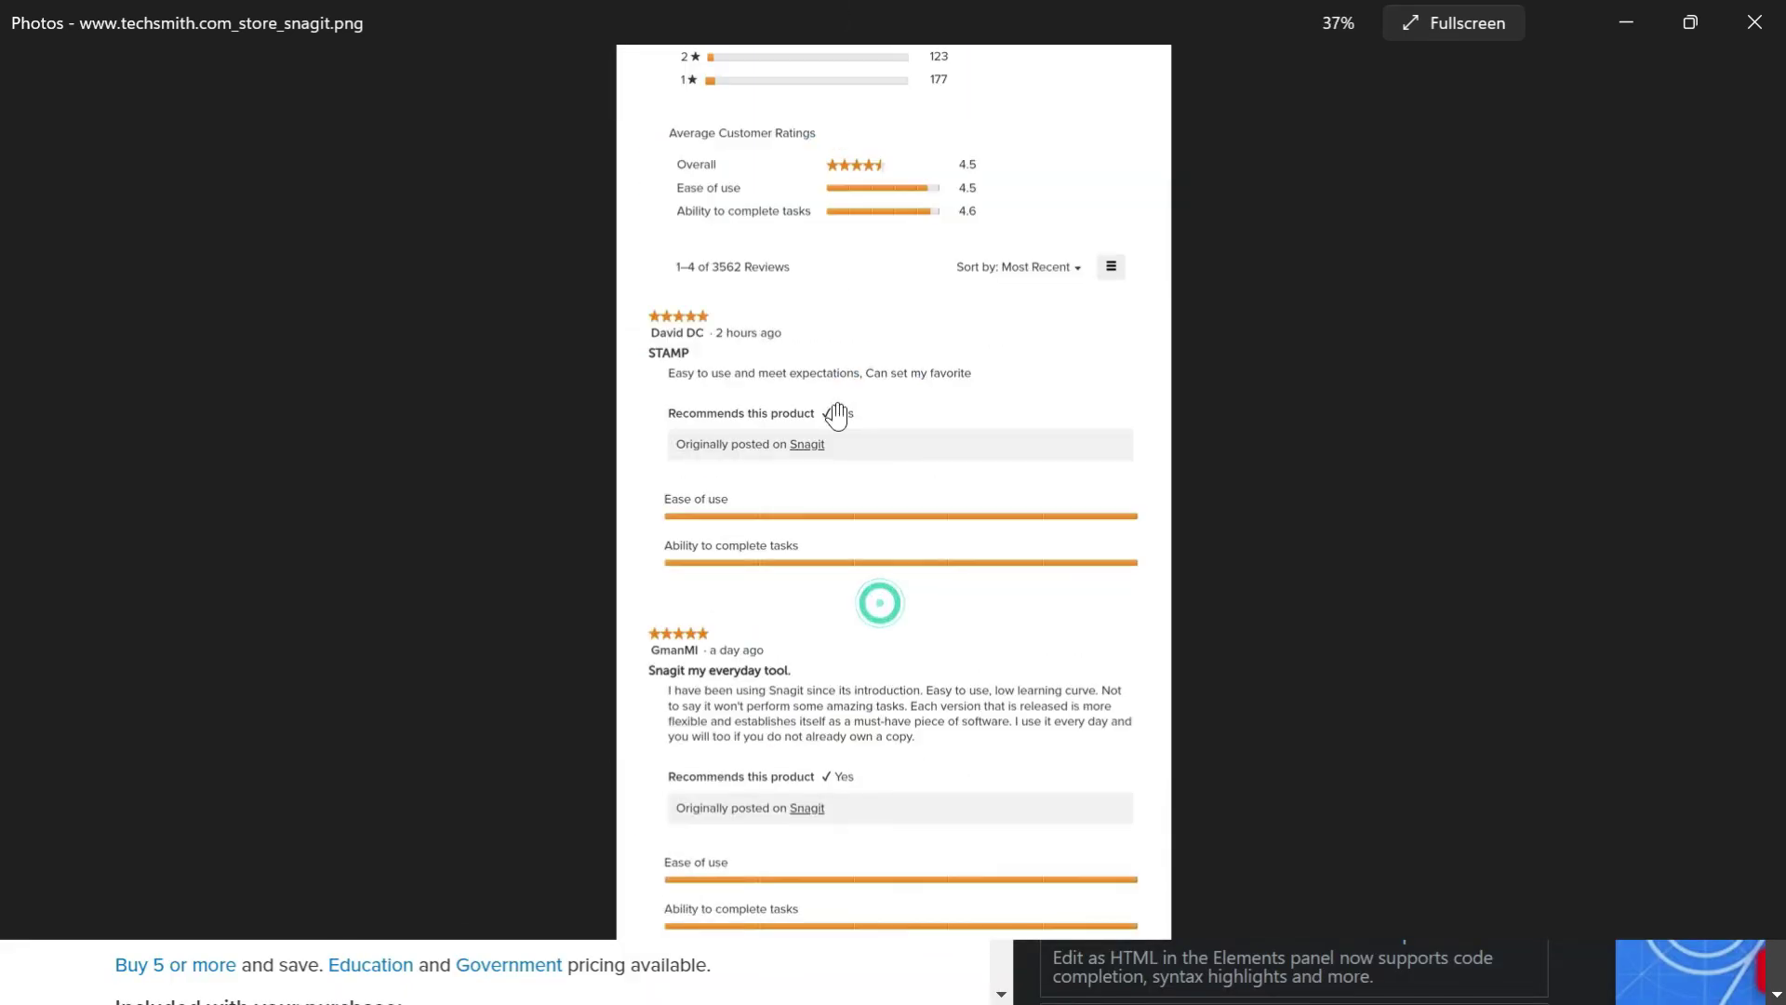
{"action": "scroll", "coordinate": [837, 416], "scroll_direction": "down", "scroll_amount": 12}
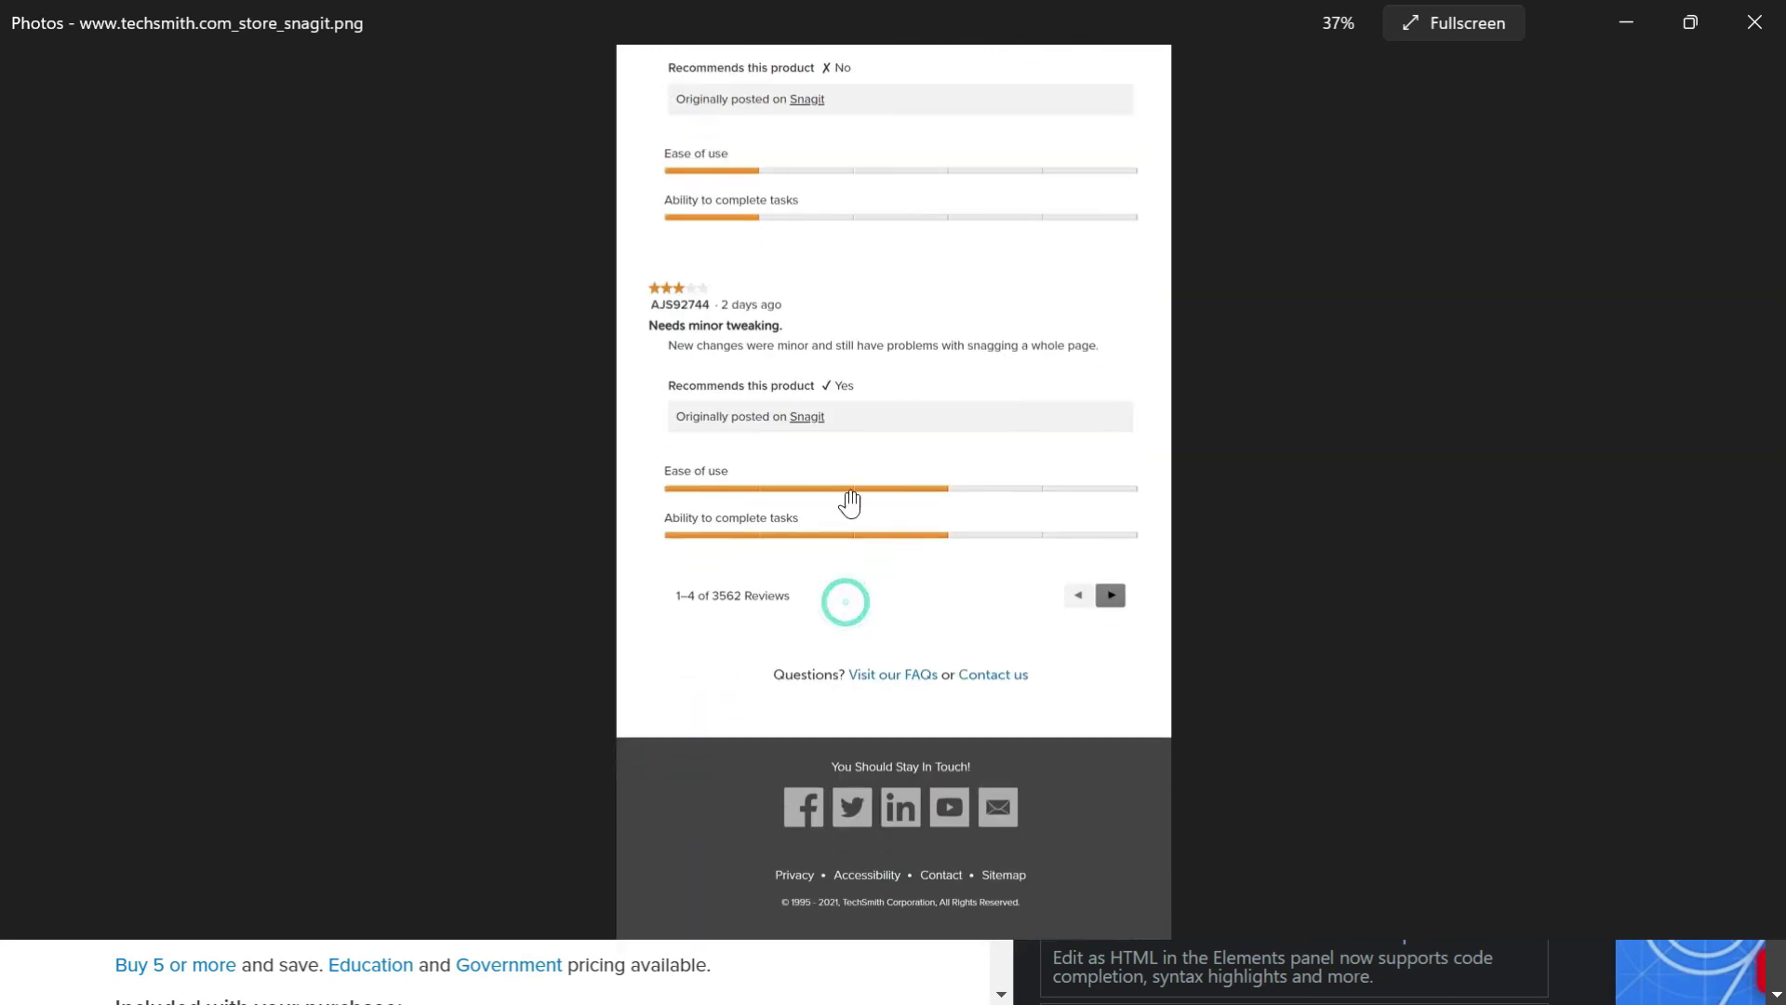
{"action": "scroll", "coordinate": [849, 504], "scroll_direction": "up", "scroll_amount": 12}
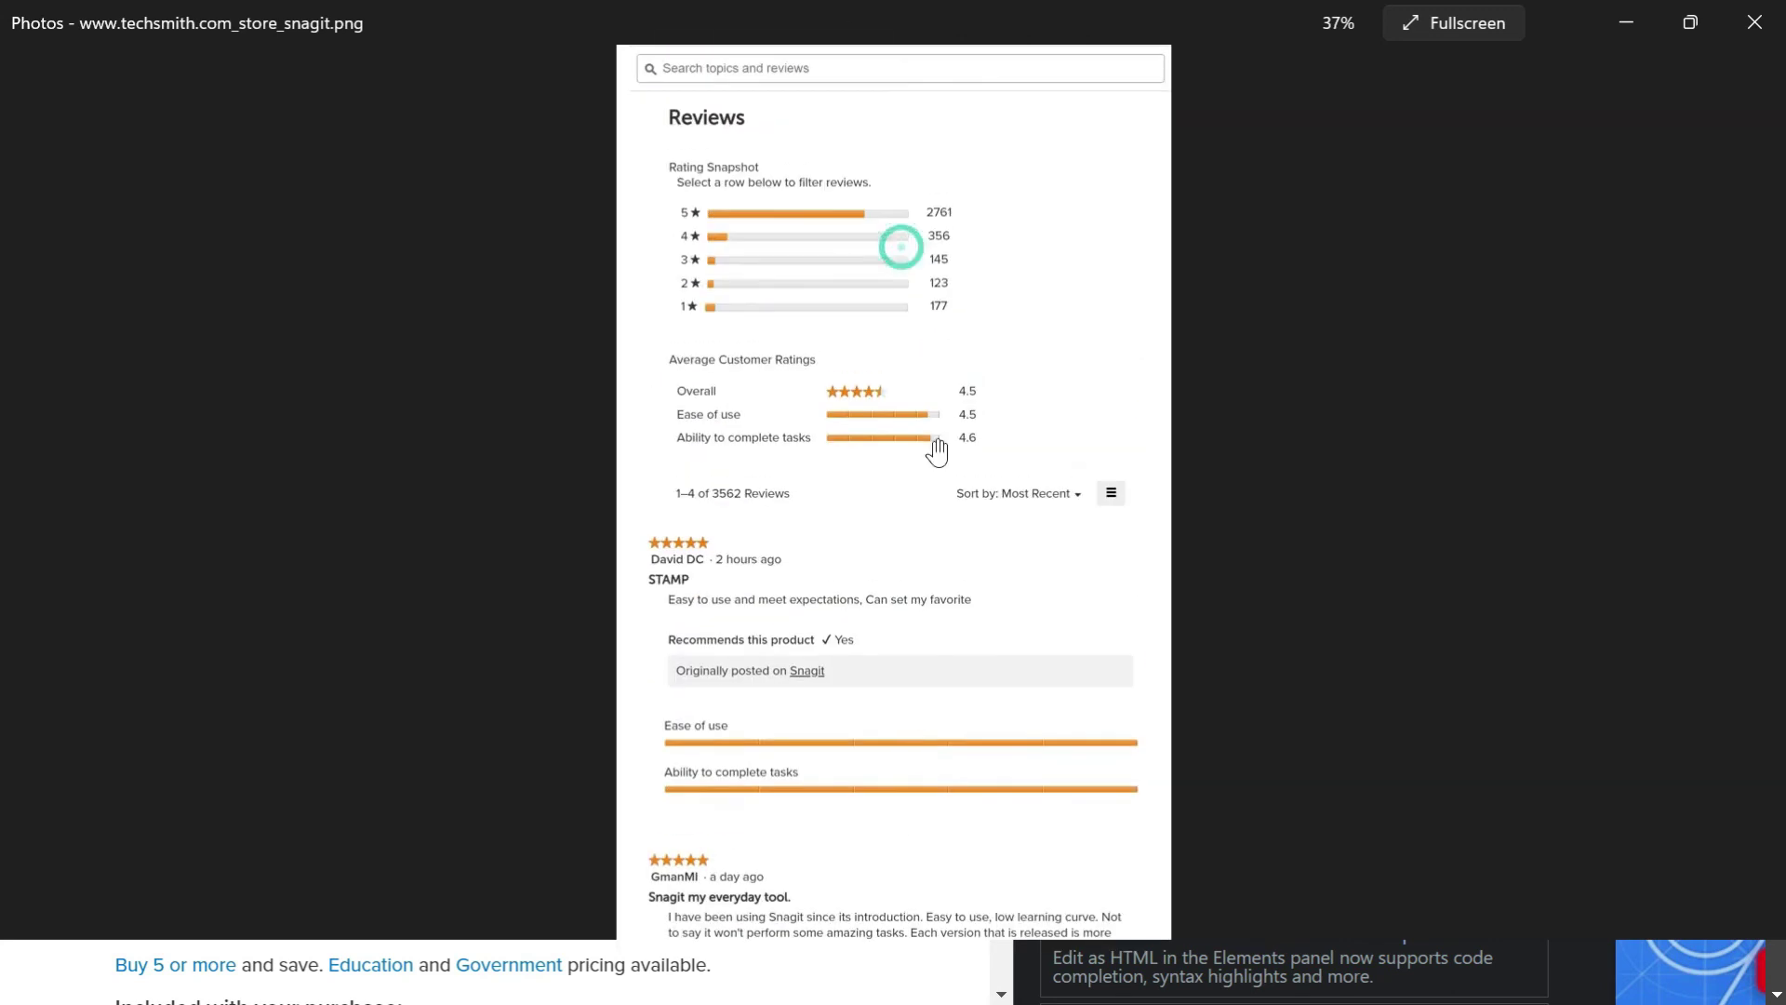
{"action": "scroll", "coordinate": [936, 451], "scroll_direction": "up", "scroll_amount": 12}
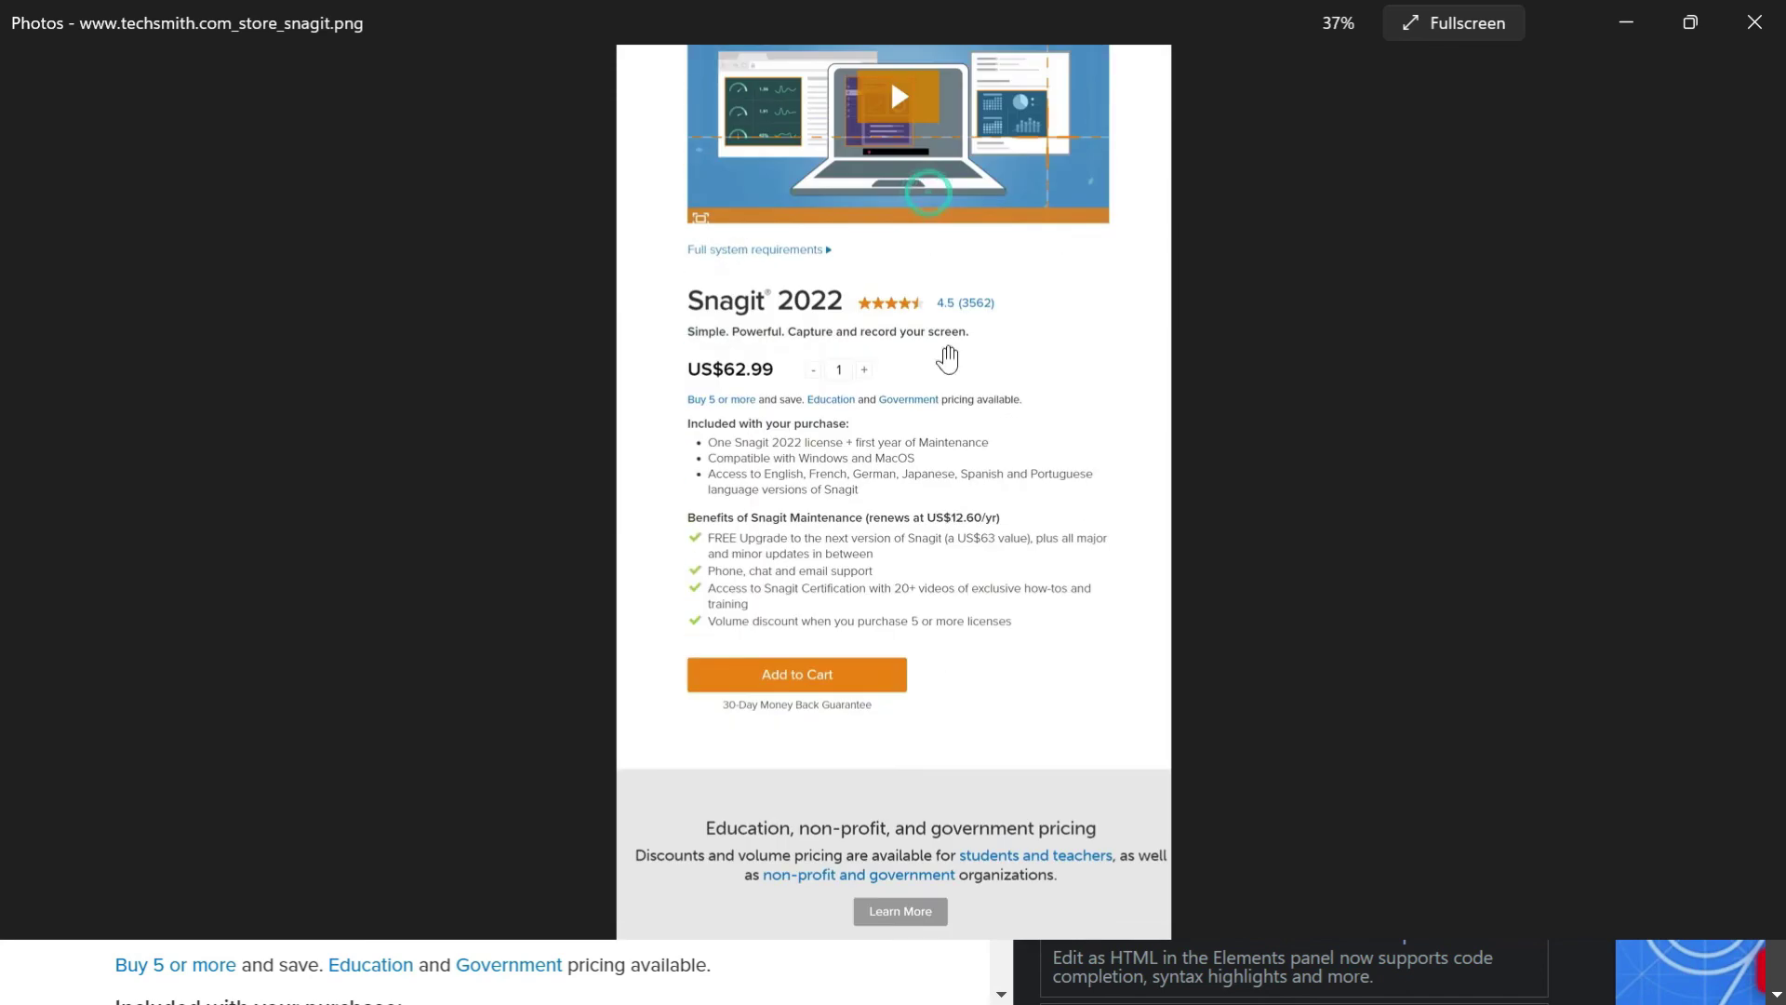
{"action": "scroll", "coordinate": [947, 358], "scroll_direction": "up", "scroll_amount": 2}
Step: Close the Photos viewer and DevTools, returning the store page to full width
{"action": "left_click", "coordinate": [1754, 22]}
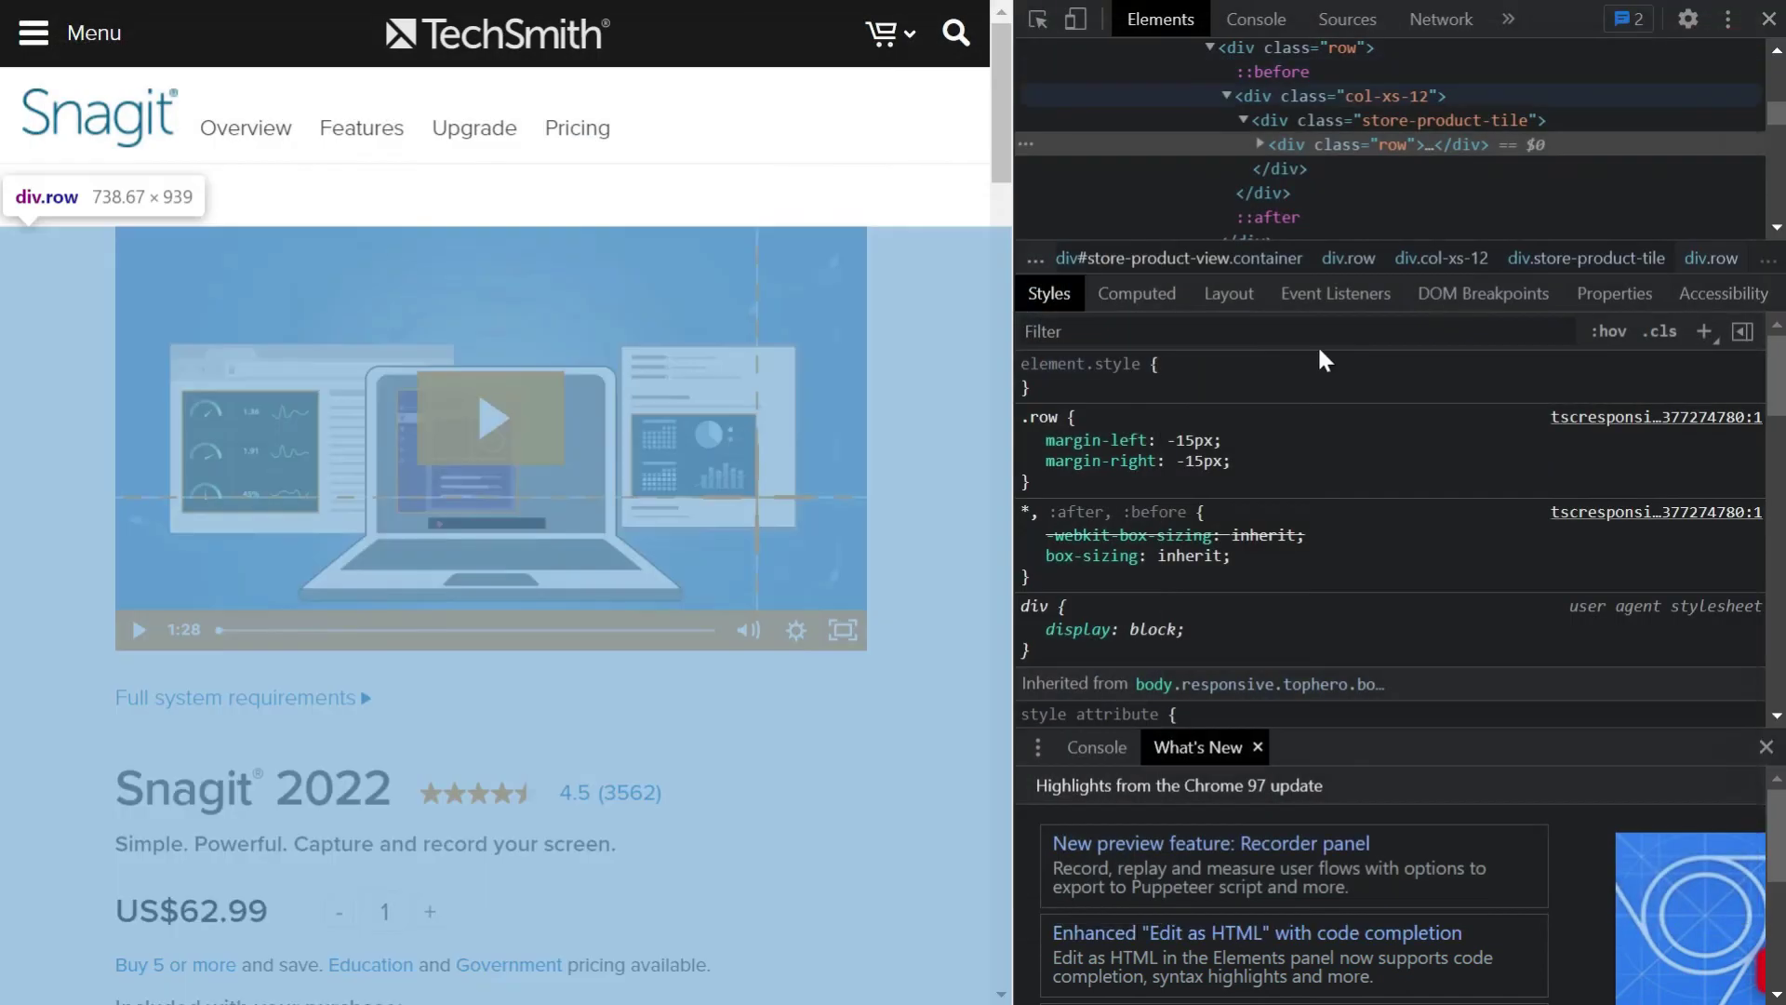
{"action": "key", "text": "F12"}
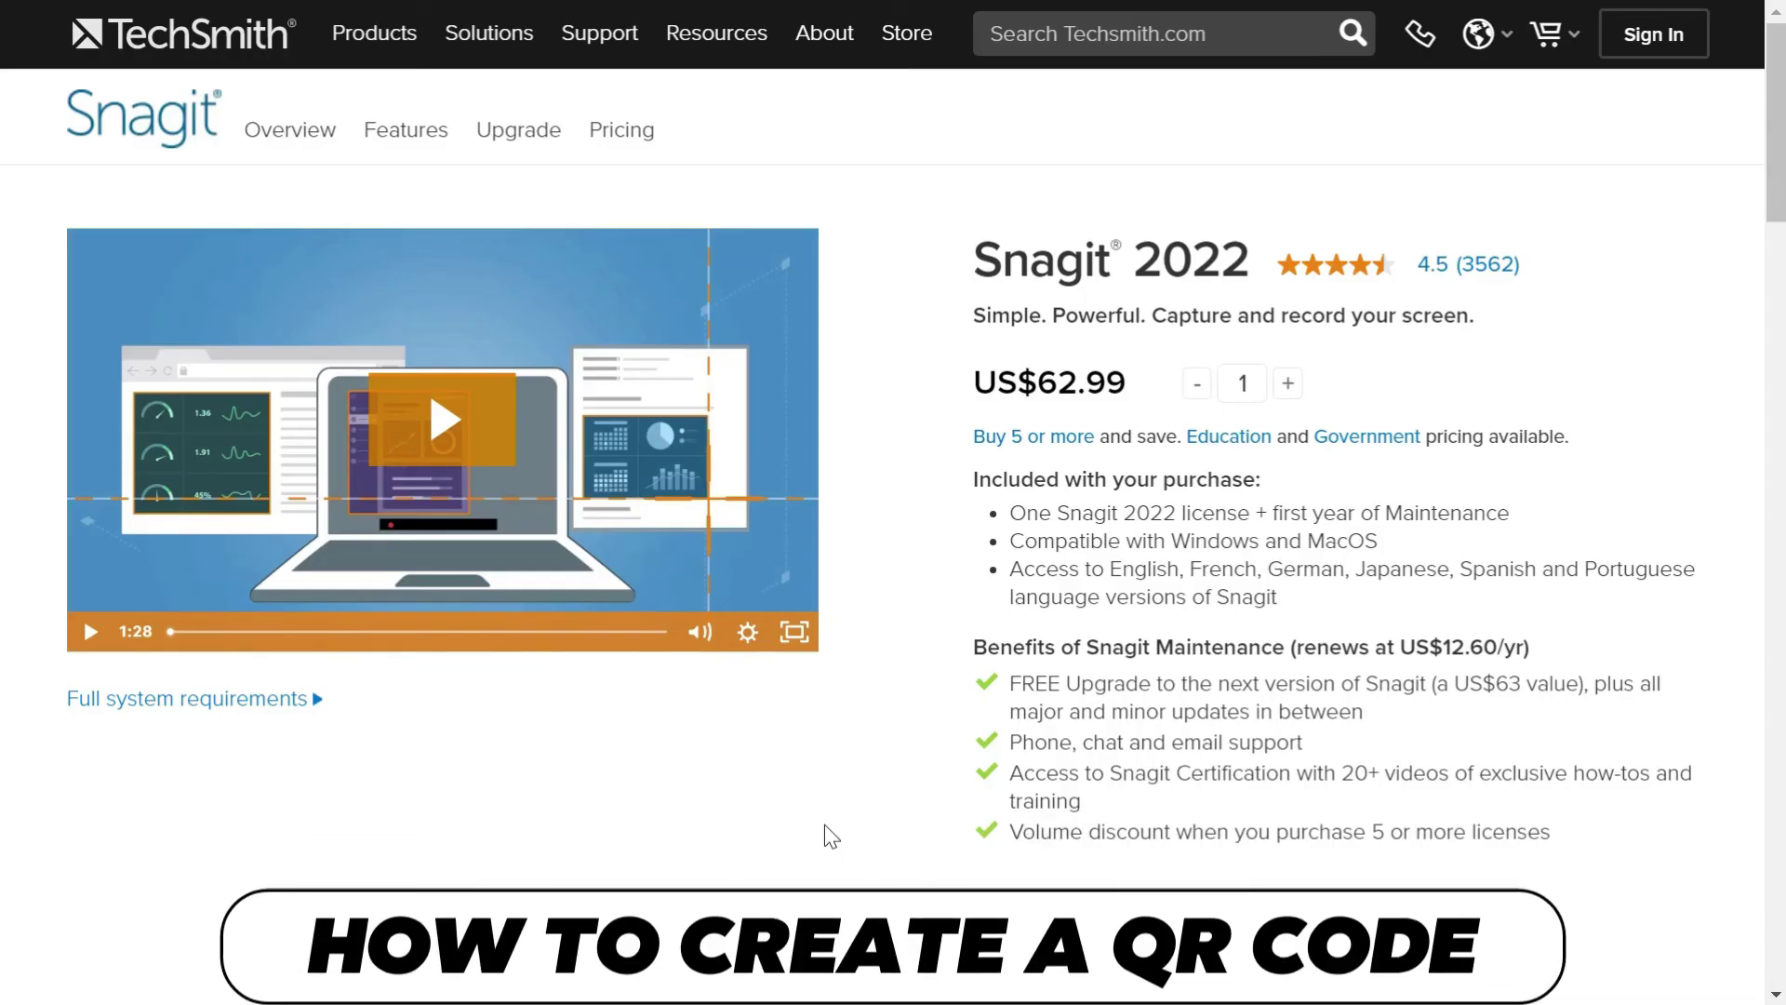